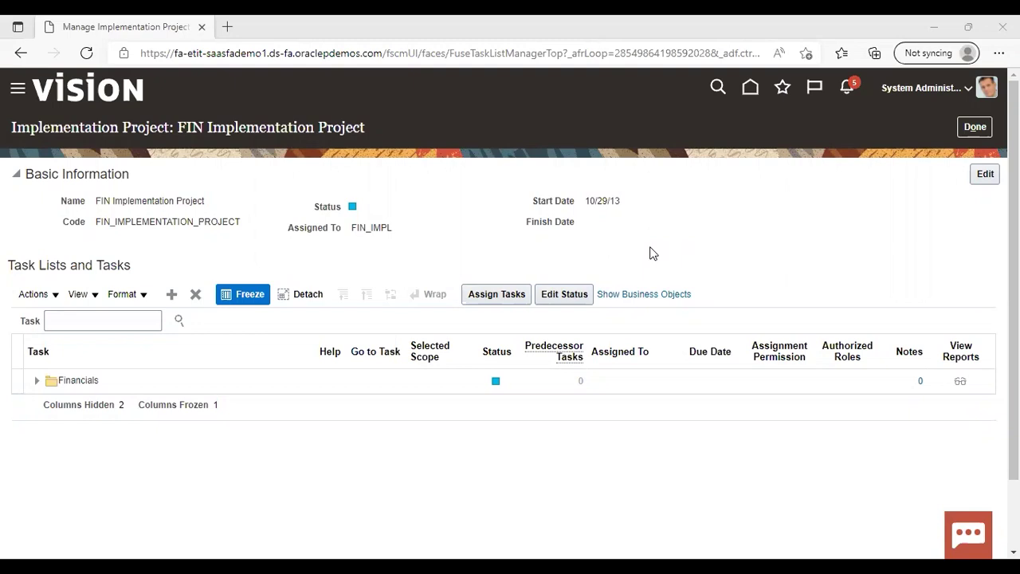
Search the implementation project's task lists for "system options".
click(133, 323)
text(system iop)
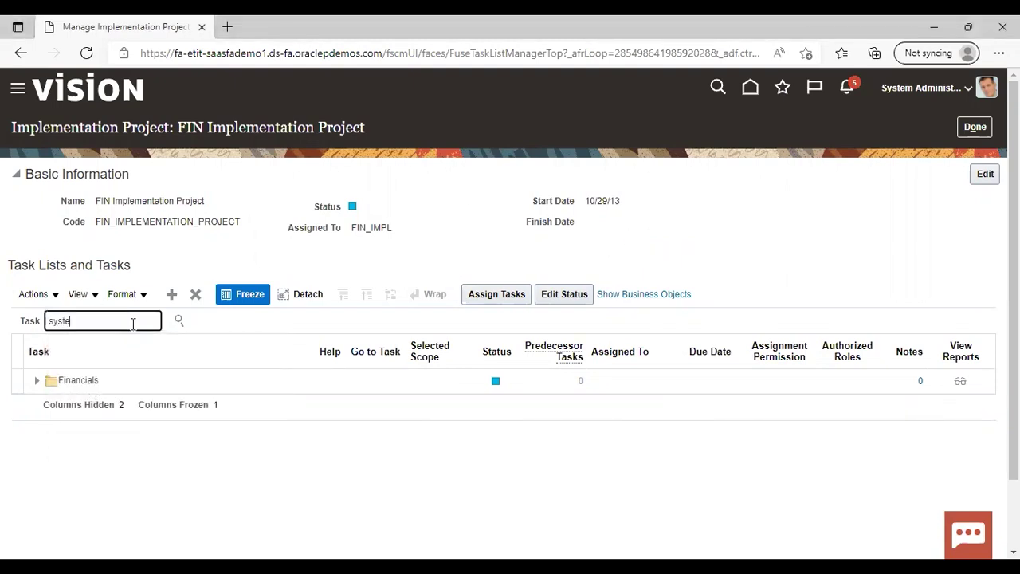
key(BackSpace)
key(BackSpace)
text(options)
key(Return)
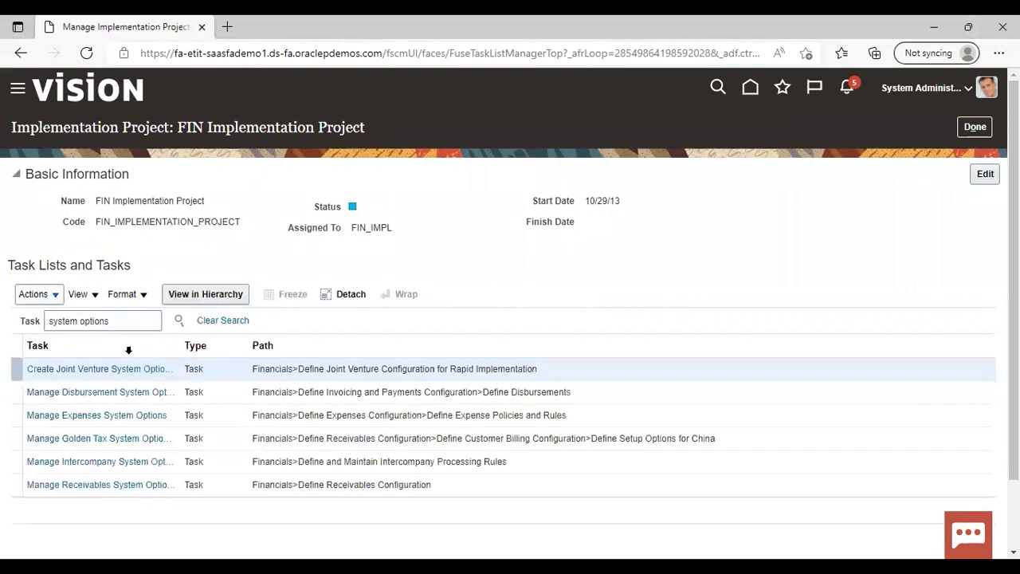
Locate the Manage Receivables System Options task in the hierarchy and go to it.
click(109, 485)
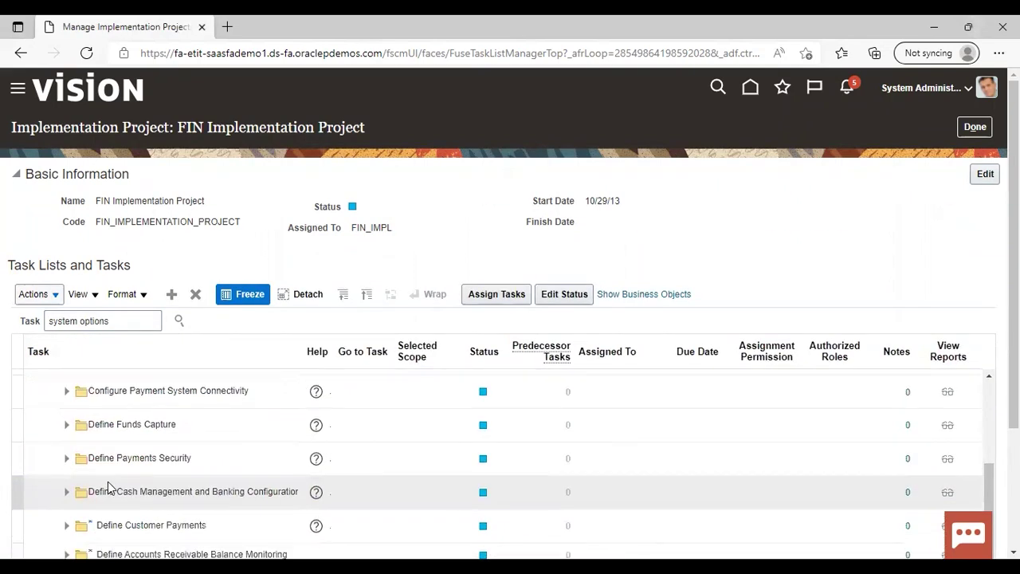
scroll(396, 501, down, 2)
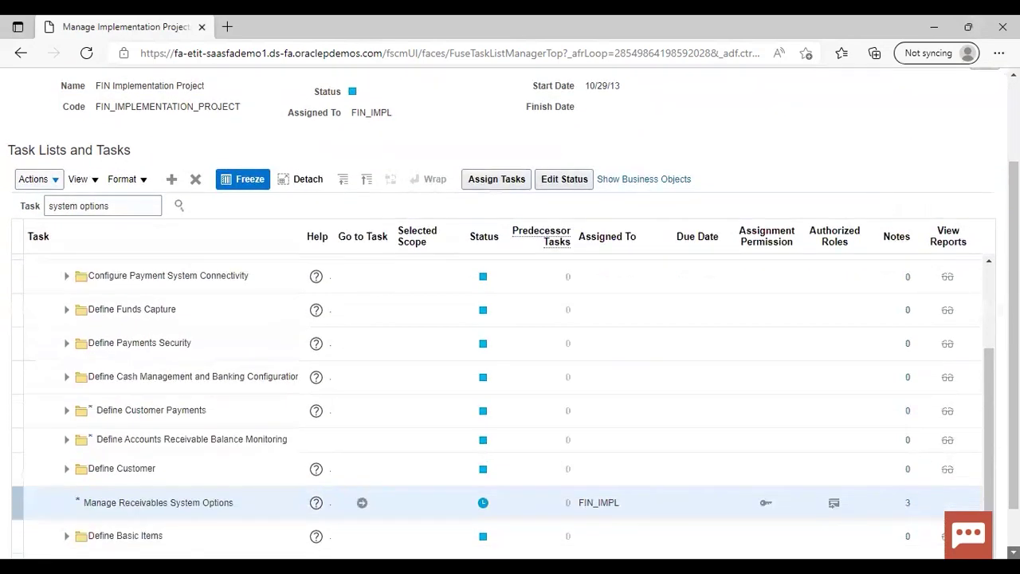
click(364, 496)
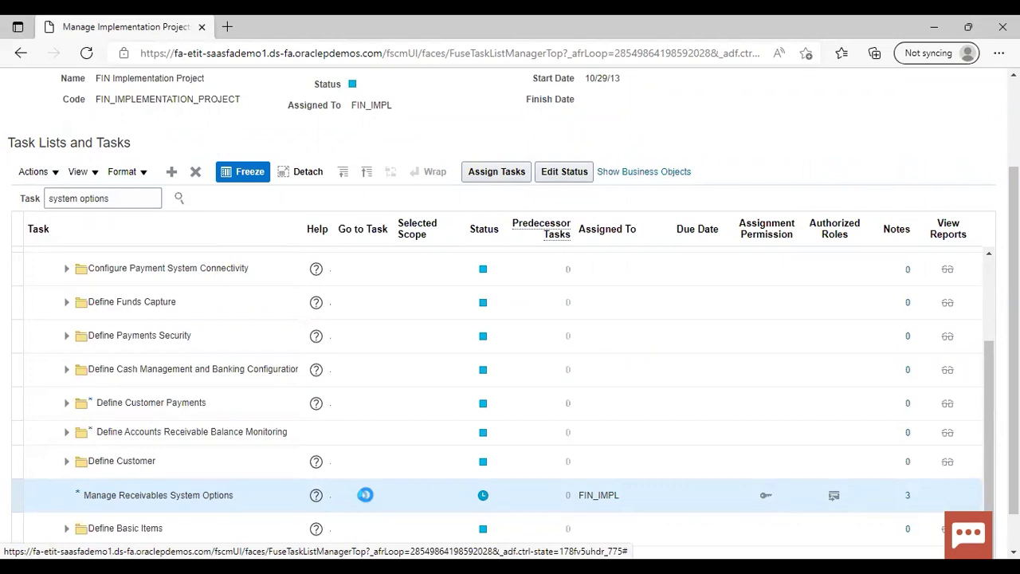
click(365, 495)
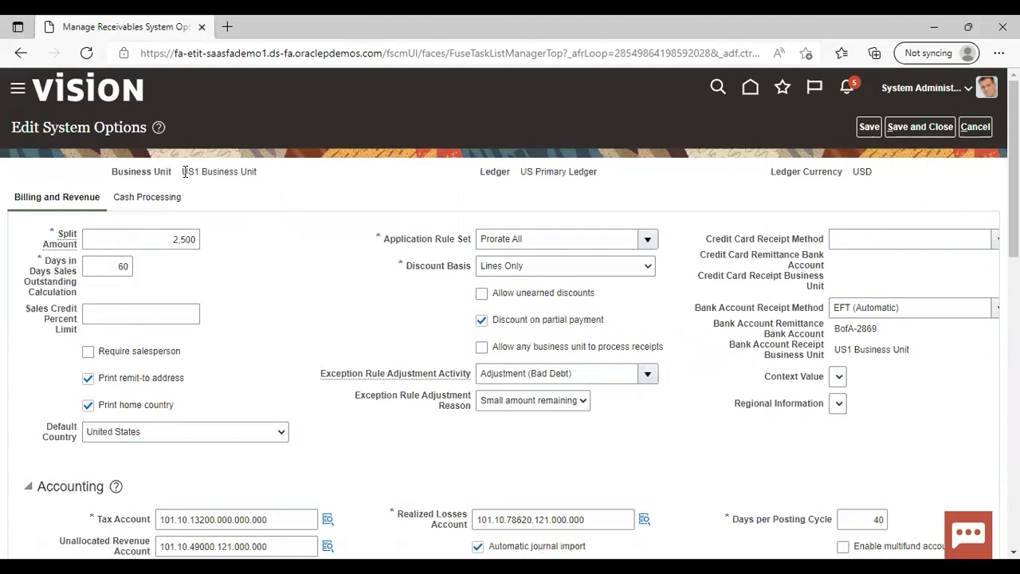
Enable Create reciprocal customer in the Customers section of the US1 Business Unit system options, and save and close them.
drag(182, 172, 262, 180)
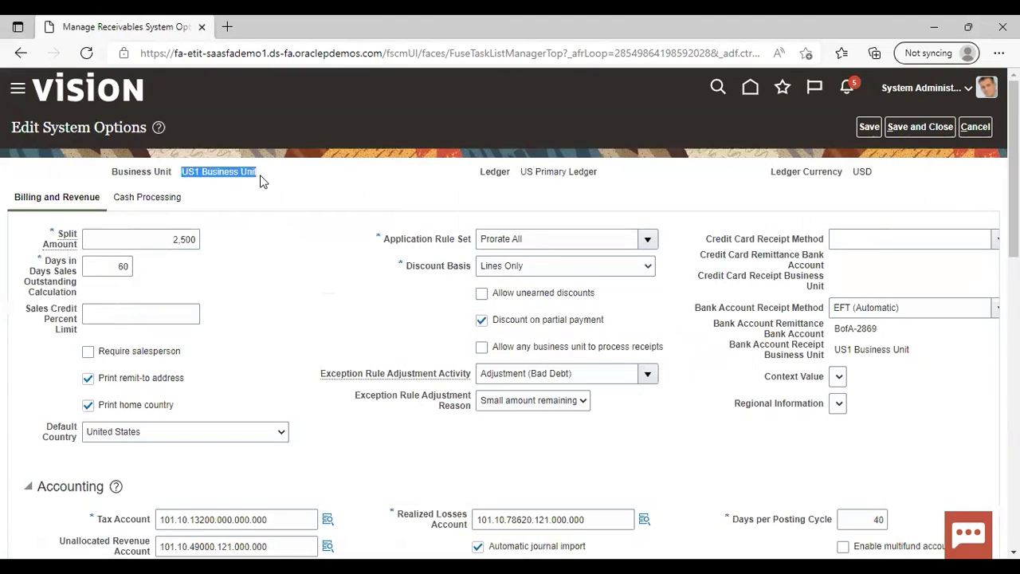
click(308, 192)
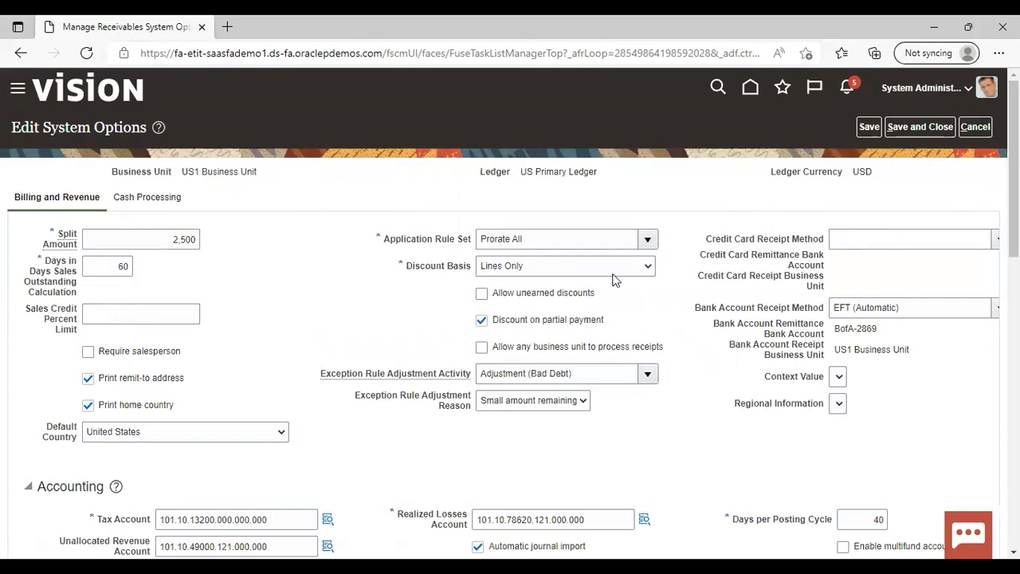
scroll(510, 318, down, 5)
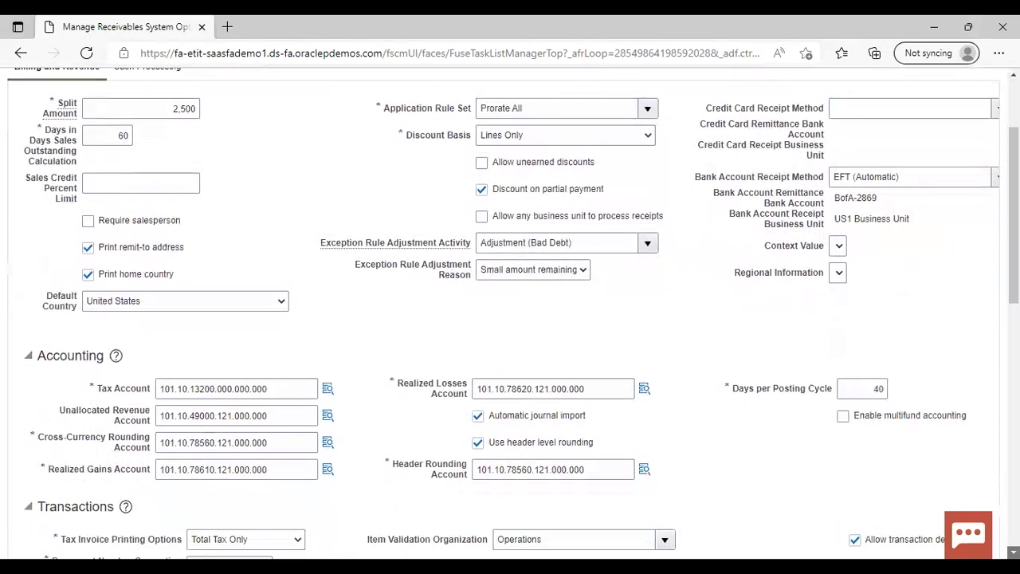
scroll(145, 358, down, 5)
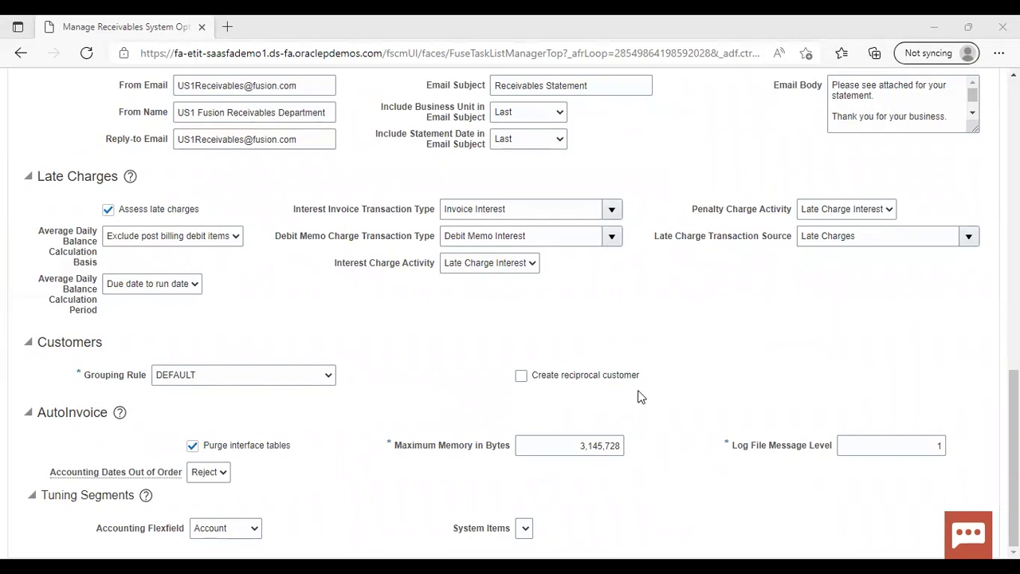
click(521, 376)
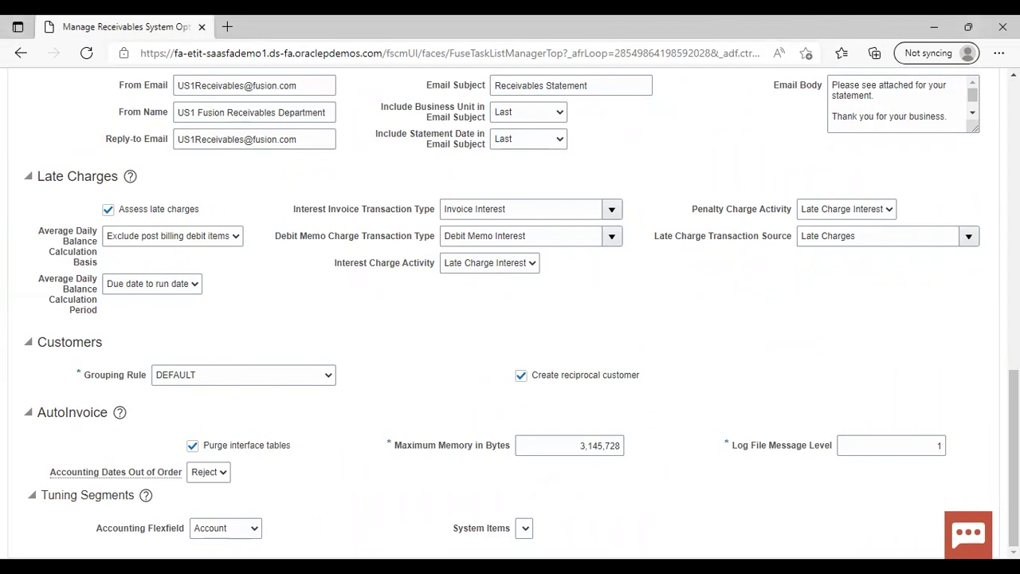
scroll(915, 239, up, 15)
click(918, 126)
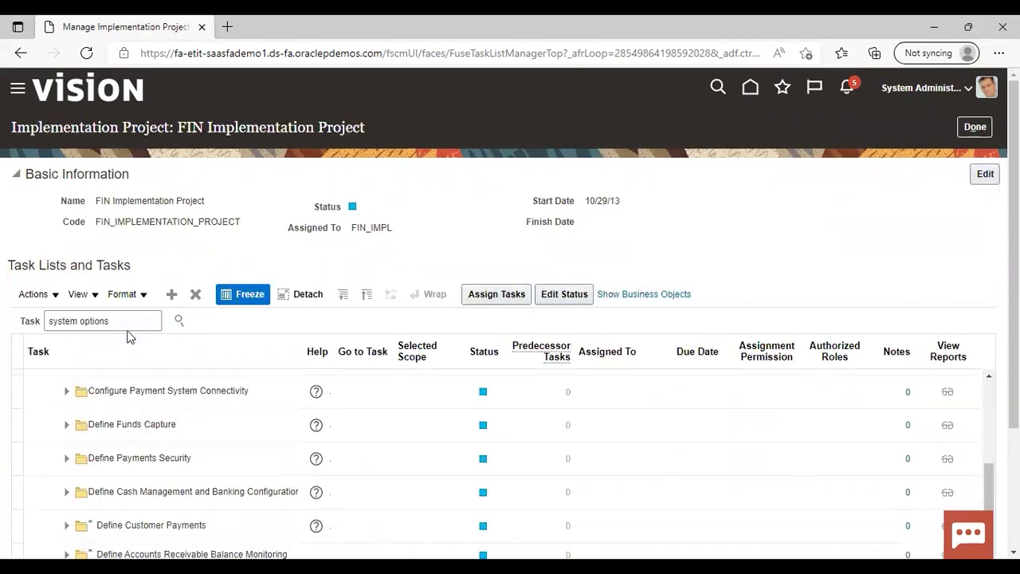
Replace the task search text with "business unit set" and run the search.
click(127, 322)
key(BackSpace)
key(BackSpace)
key(BackSpace)
key(BackSpace)
key(BackSpace)
key(BackSpace)
key(BackSpace)
key(BackSpace)
key(BackSpace)
key(BackSpace)
key(BackSpace)
key(BackSpace)
key(BackSpace)
key(BackSpace)
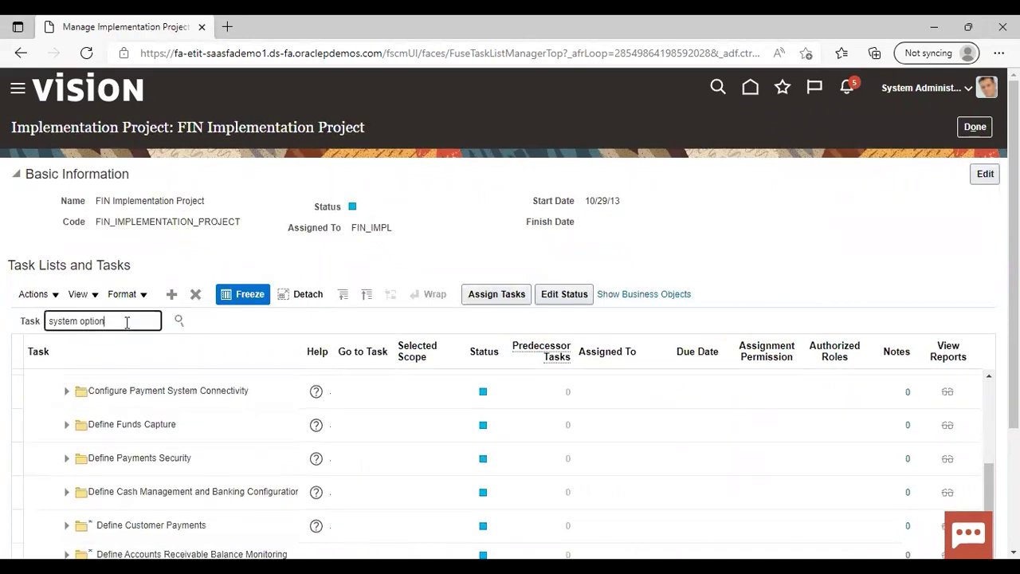
text(businee)
key(BackSpace)
text(ss unit set)
key(Return)
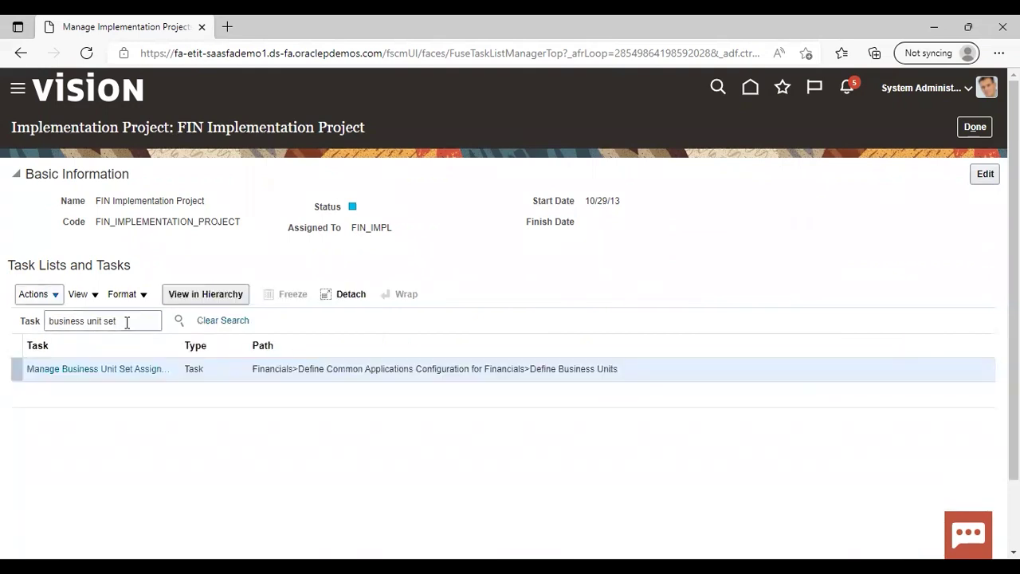
Open the Manage Business Unit Set Assignment task, examine the set codes for Customer Account Relationship and Customer Account Site, and close it without saving.
click(100, 368)
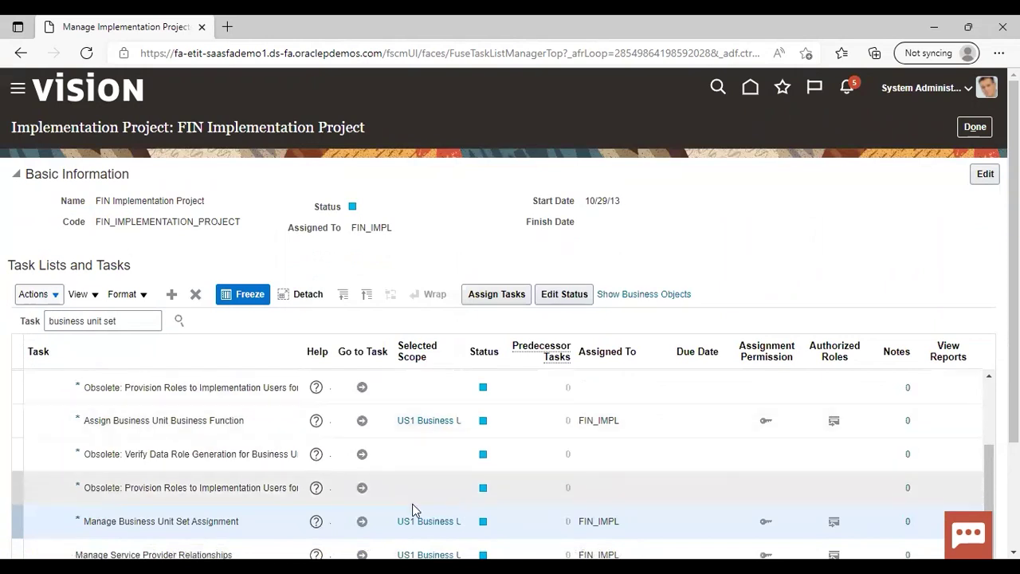
click(362, 522)
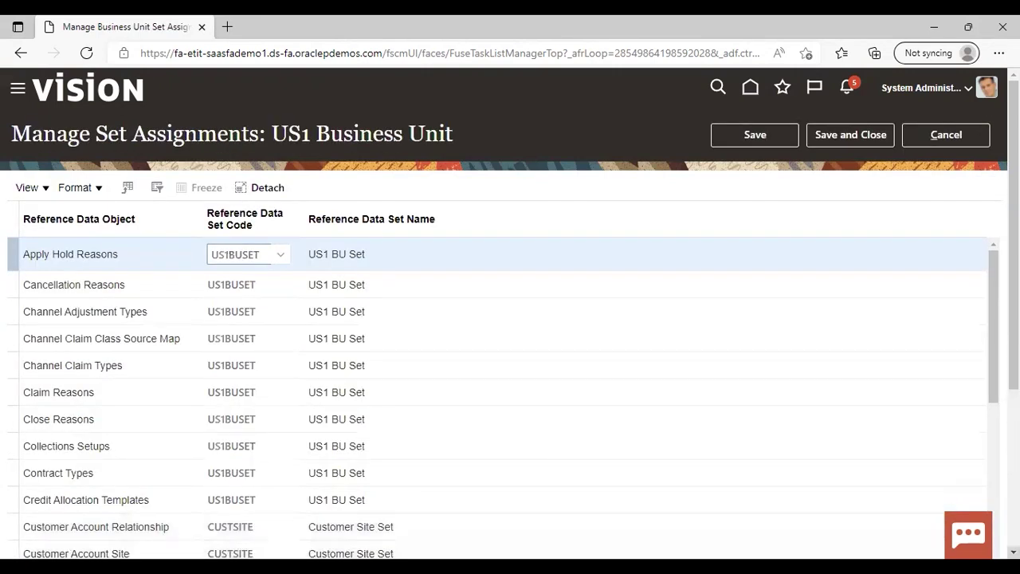
scroll(510, 318, down, 1)
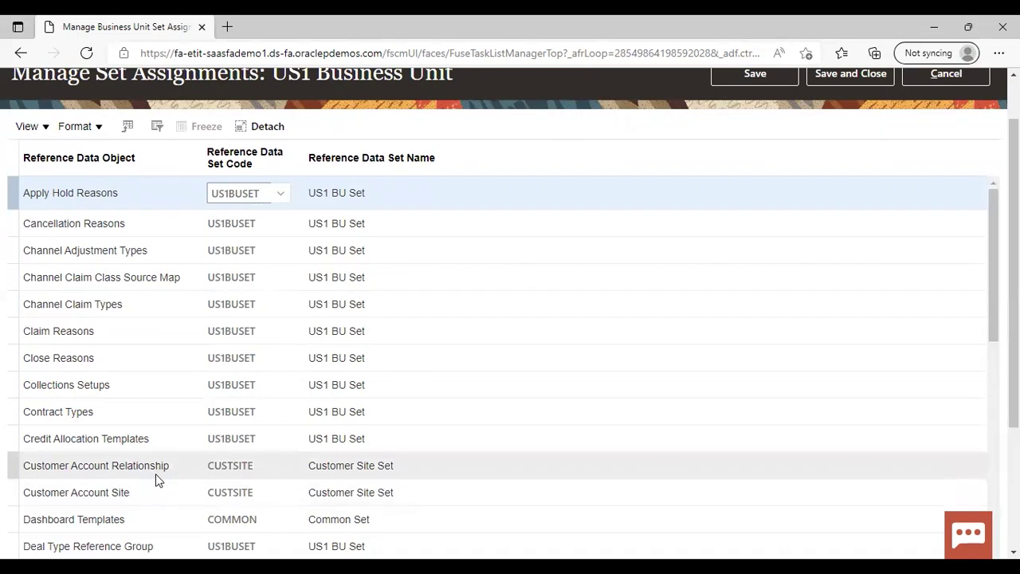
scroll(510, 319, up, 1)
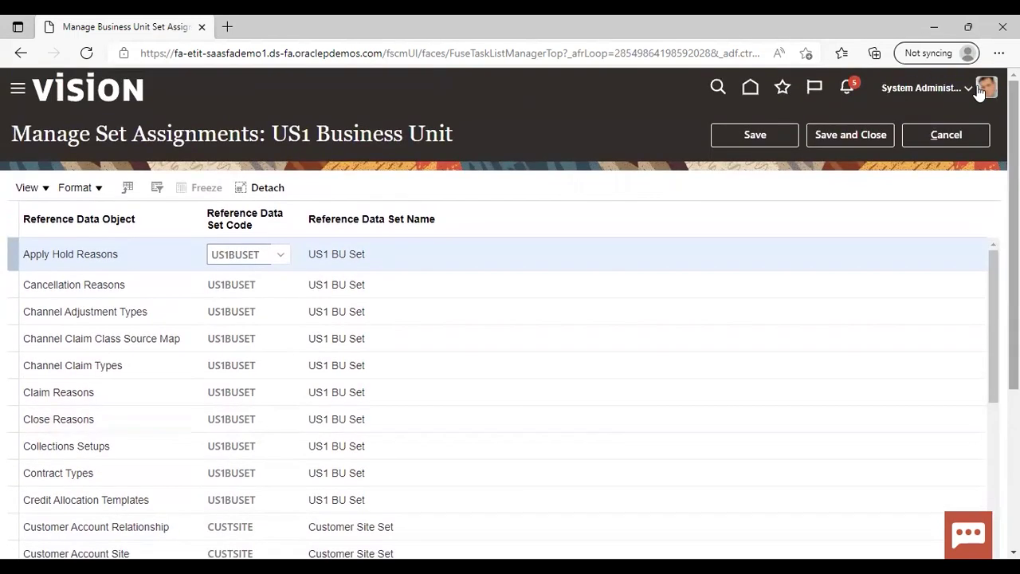
click(949, 135)
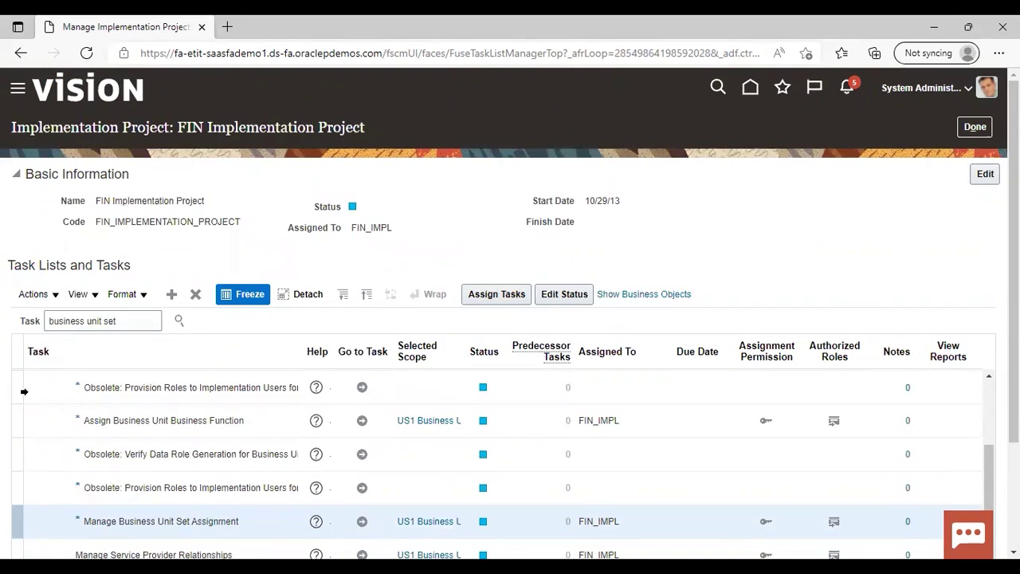
Replace the task search text with "manage customer" and run the search.
click(137, 317)
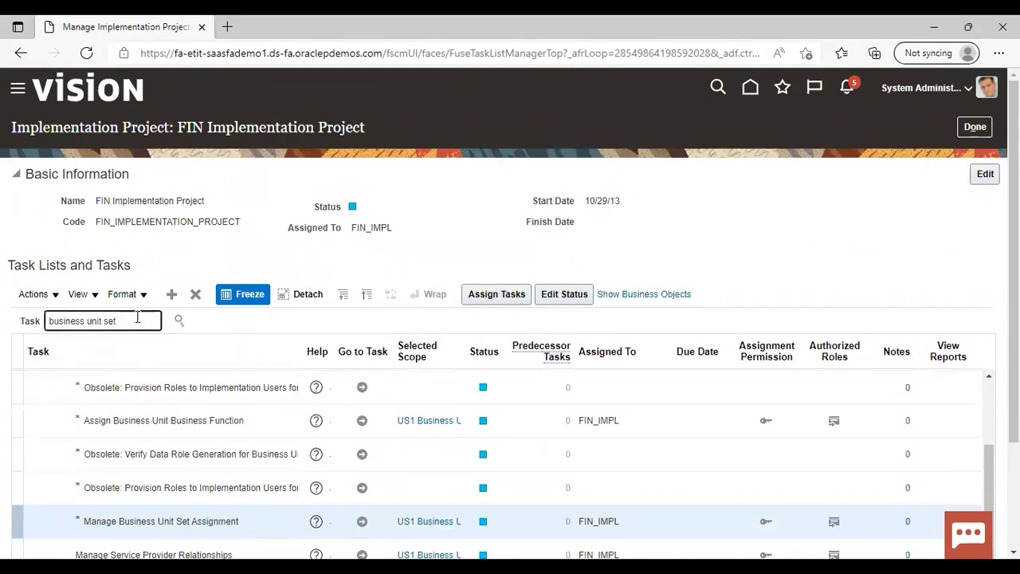
key(BackSpace)
key(BackSpace)
key(BackSpace)
key(BackSpace)
key(BackSpace)
key(BackSpace)
key(BackSpace)
key(BackSpace)
key(BackSpace)
key(BackSpace)
key(BackSpace)
key(BackSpace)
key(BackSpace)
key(BackSpace)
key(BackSpace)
key(BackSpace)
key(BackSpace)
text(m)
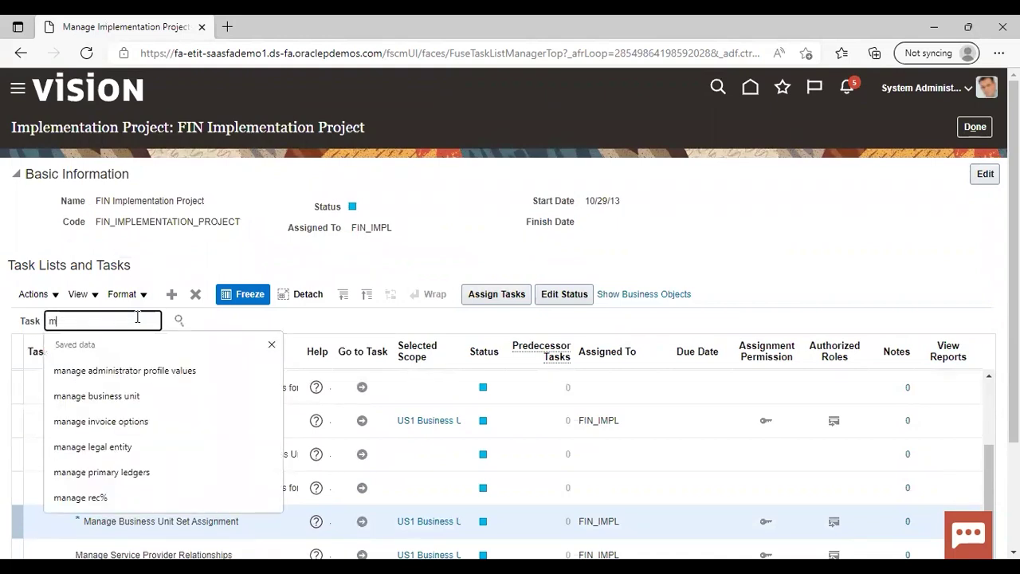
text(anage cus)
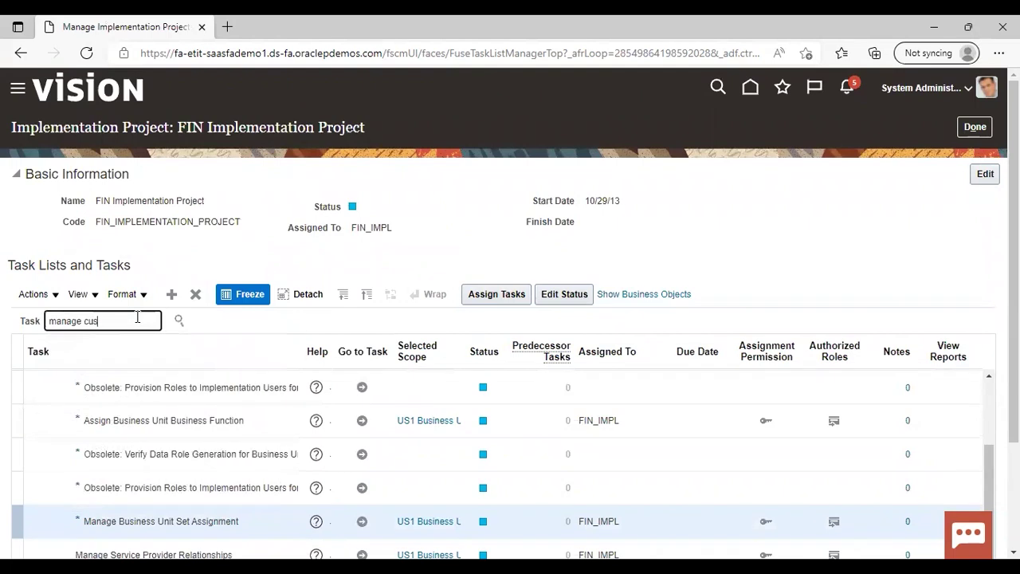
text(tomer)
key(Return)
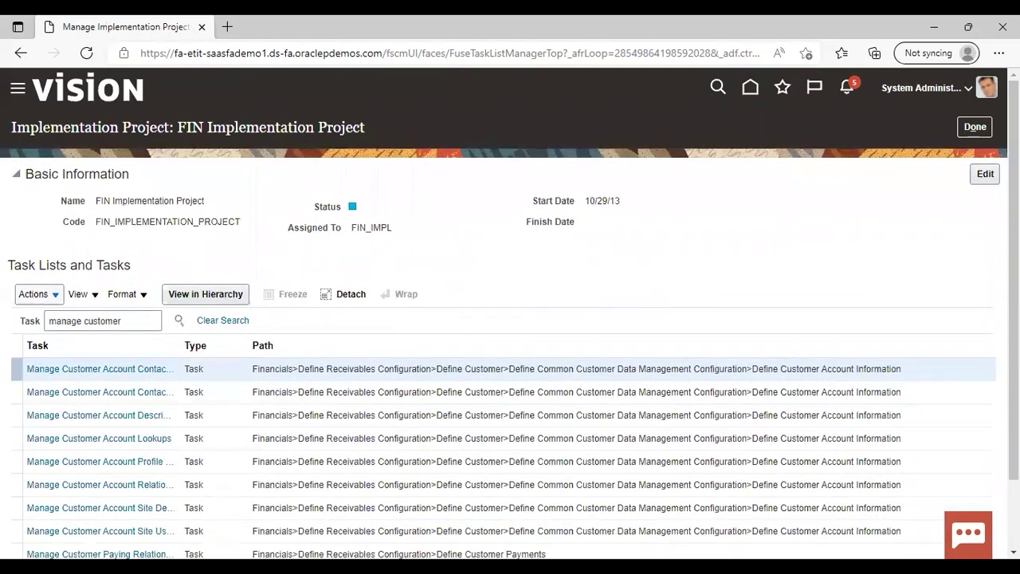
Locate the Manage Customers task under Define Customer and go to it.
scroll(32, 470, down, 1)
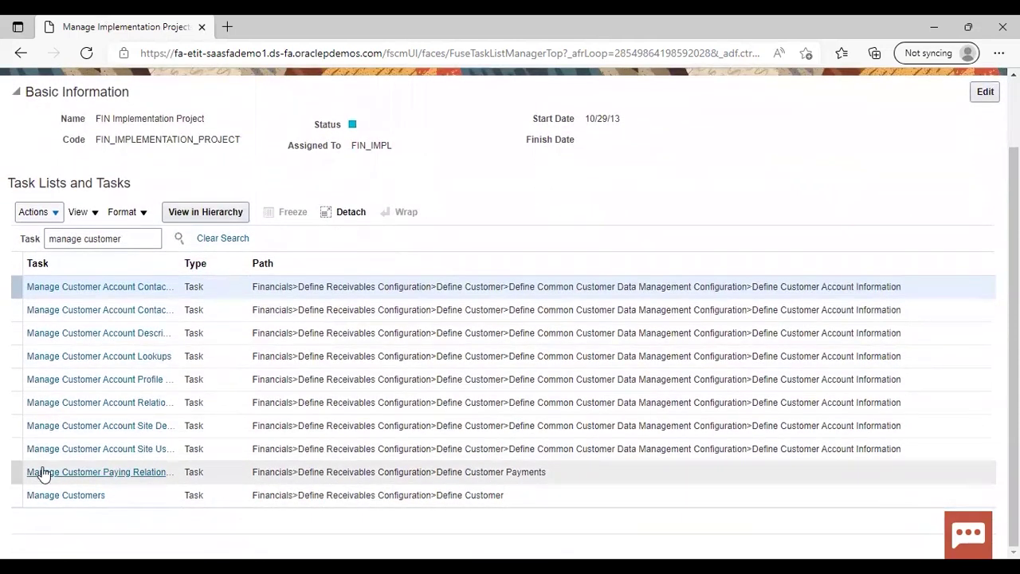
click(48, 494)
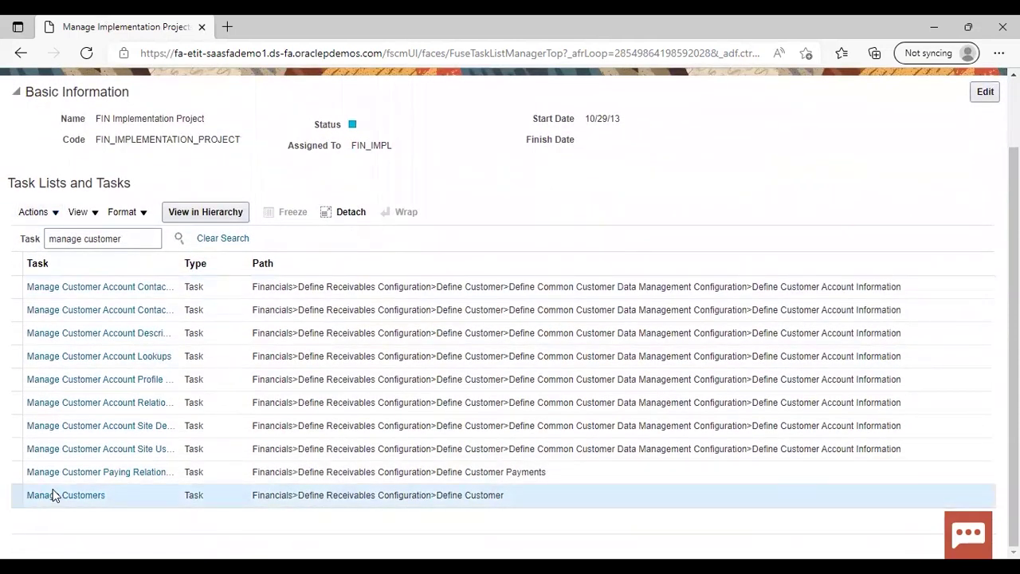
click(56, 495)
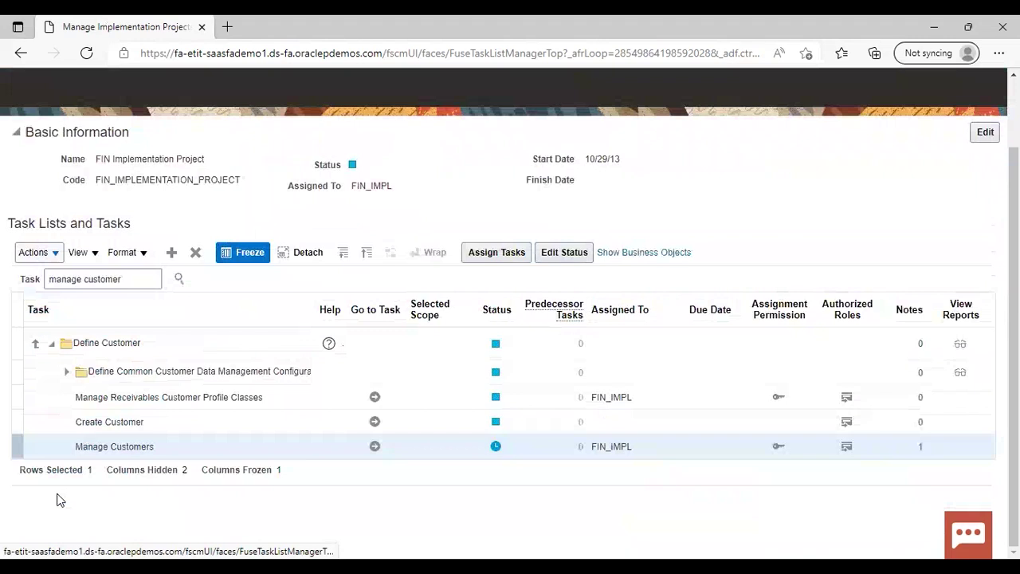
click(375, 406)
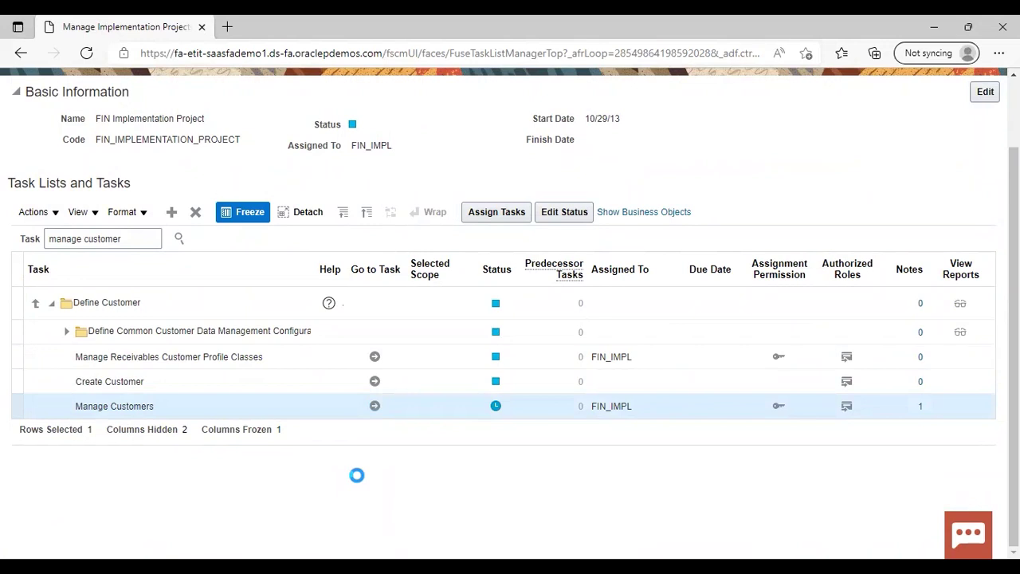
Find the customer organization "easy solutions" and open its account to the relationships list.
click(404, 283)
text(eas)
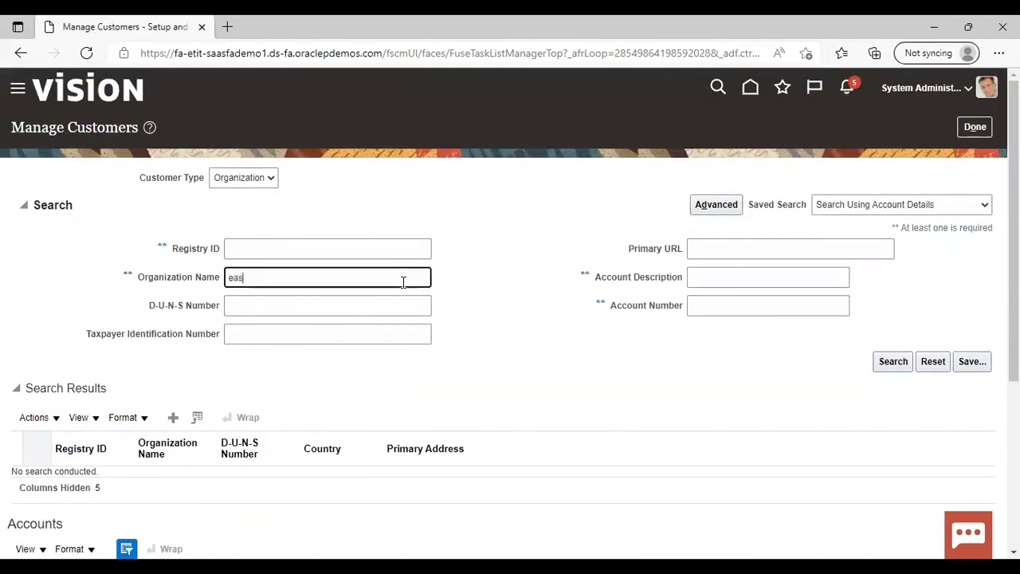
text(y solutions)
key(Return)
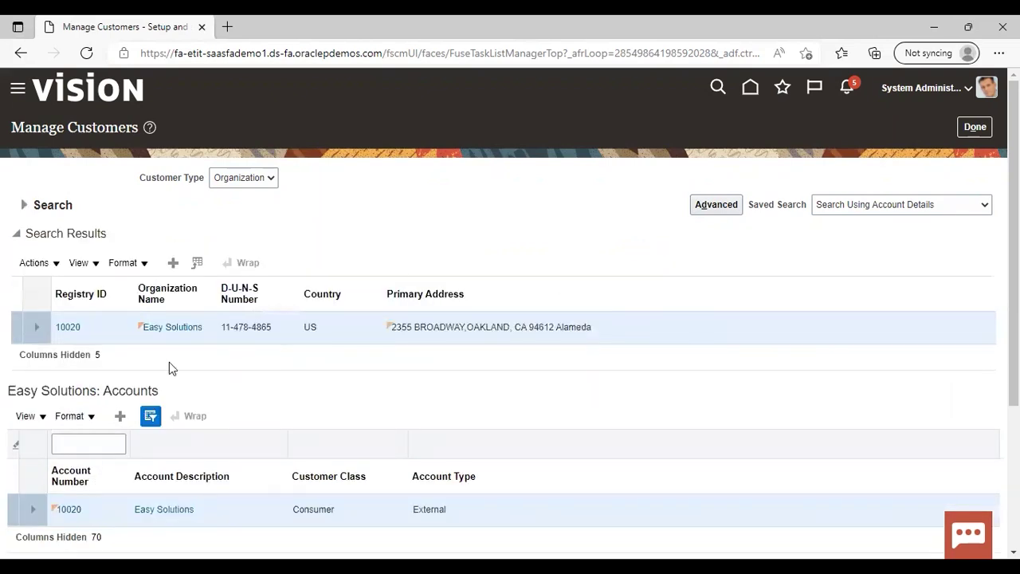
click(68, 510)
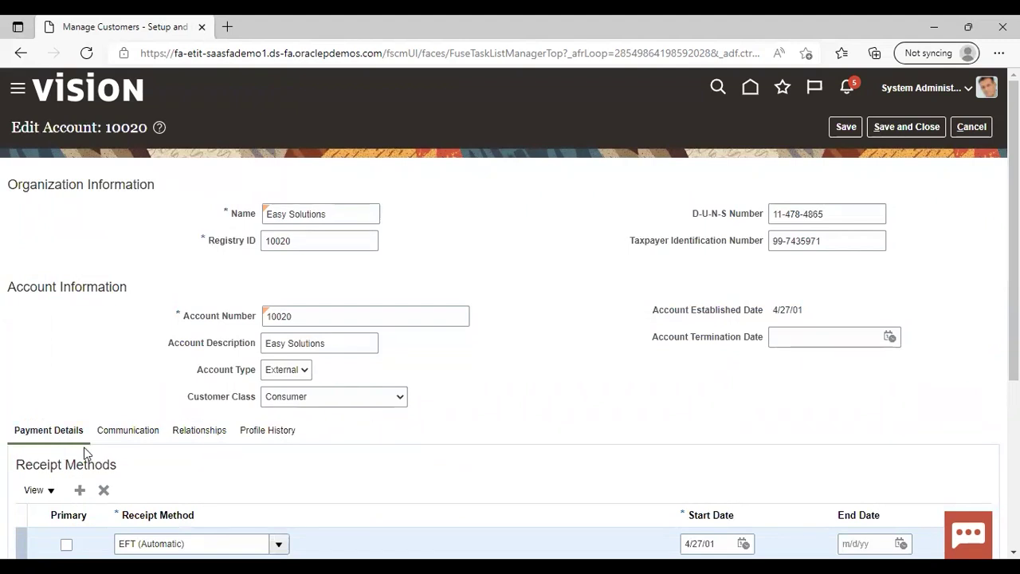
click(200, 433)
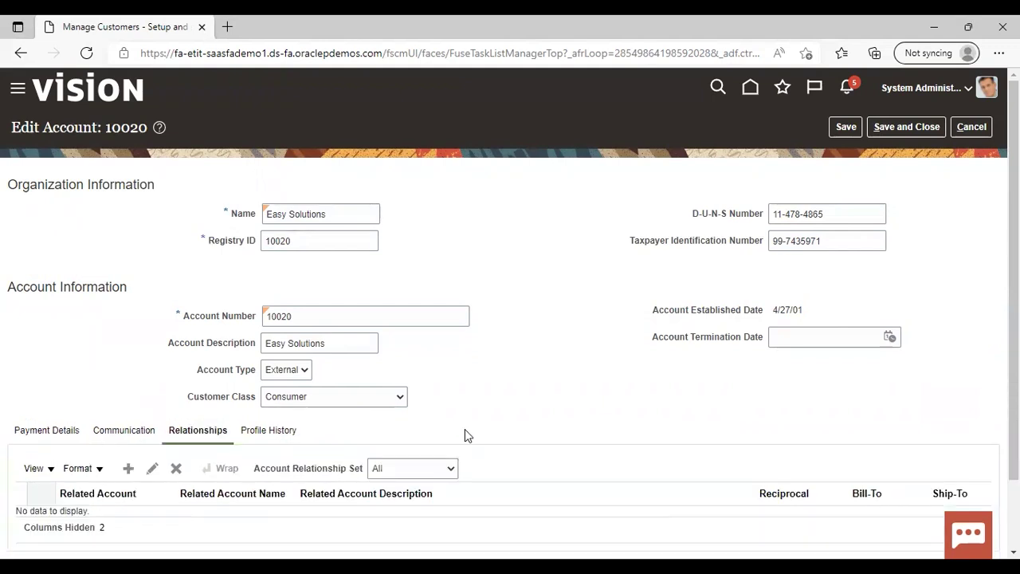
Start a new customer account relationship and select Business World as the related account, searching by its account number.
click(128, 468)
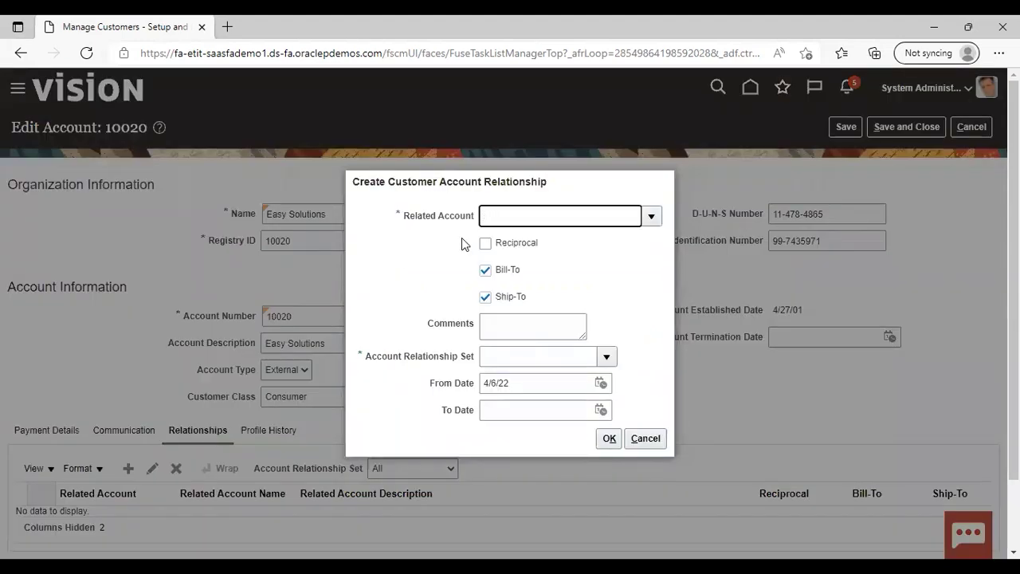
click(650, 222)
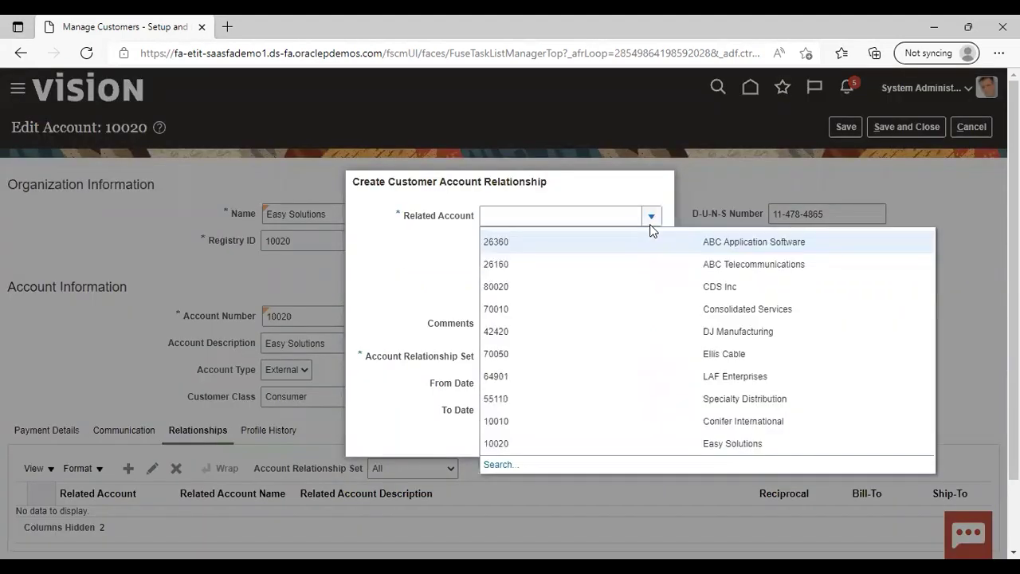
click(502, 464)
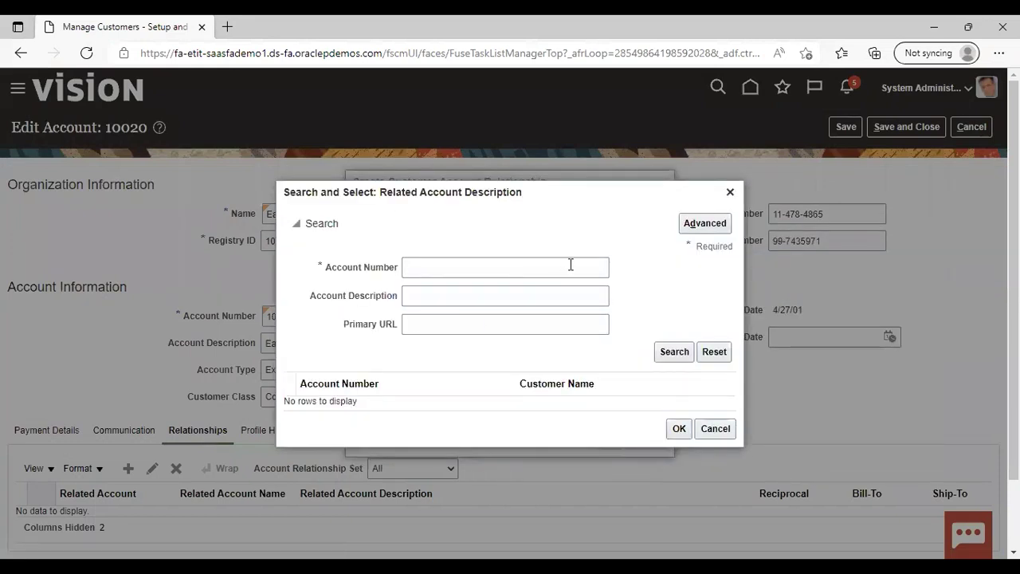
text(1)
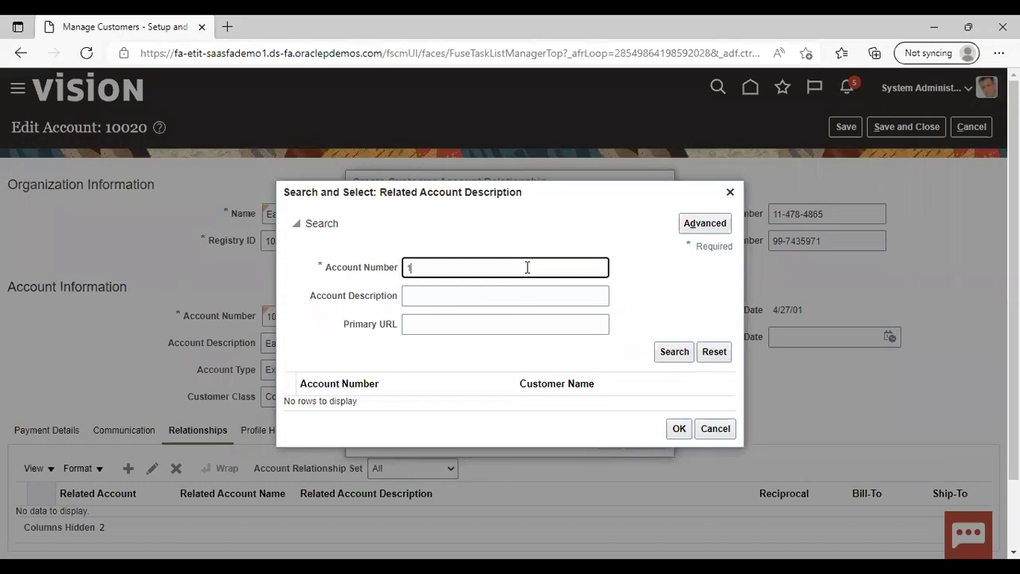
text(6080)
click(670, 355)
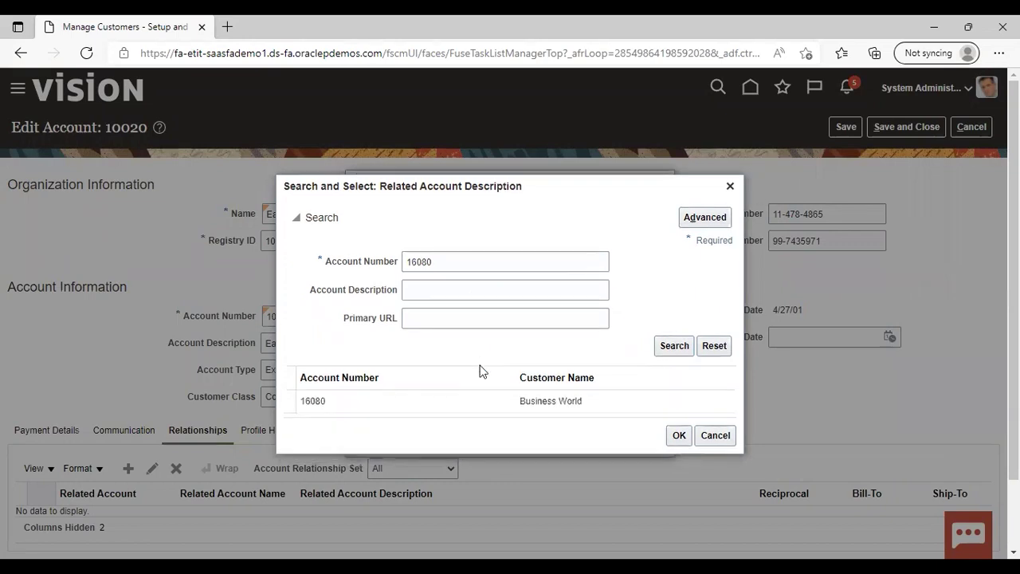
click(464, 407)
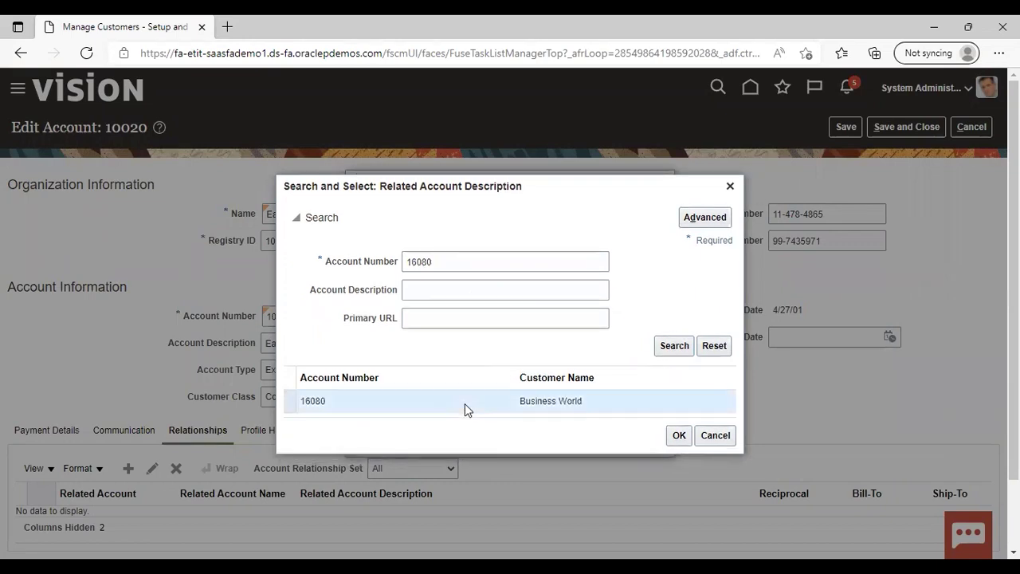
click(679, 435)
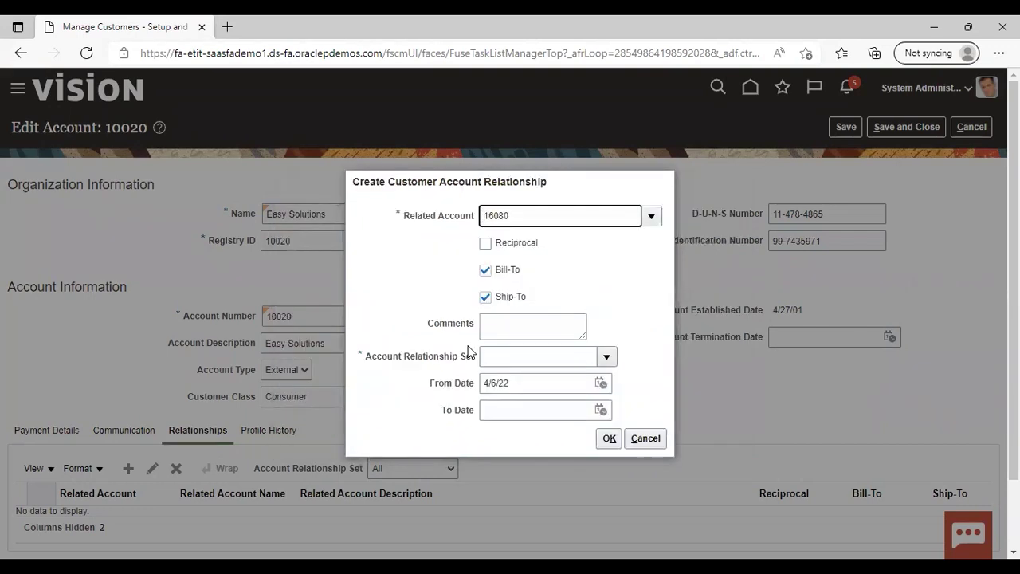
Make the new relationship reciprocal, choose its account relationship set, and add it to the account.
click(485, 243)
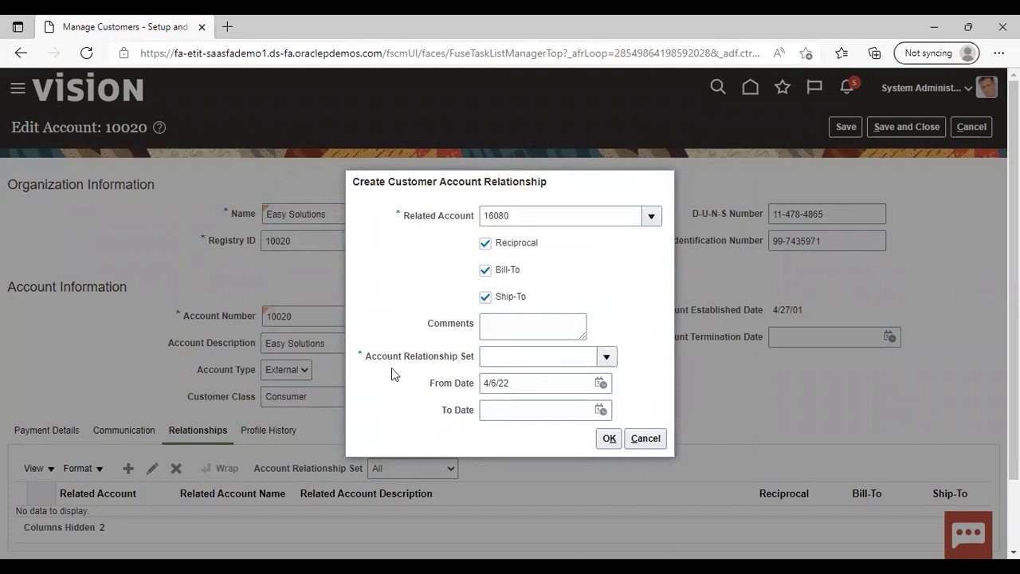
click(605, 357)
click(581, 381)
click(605, 439)
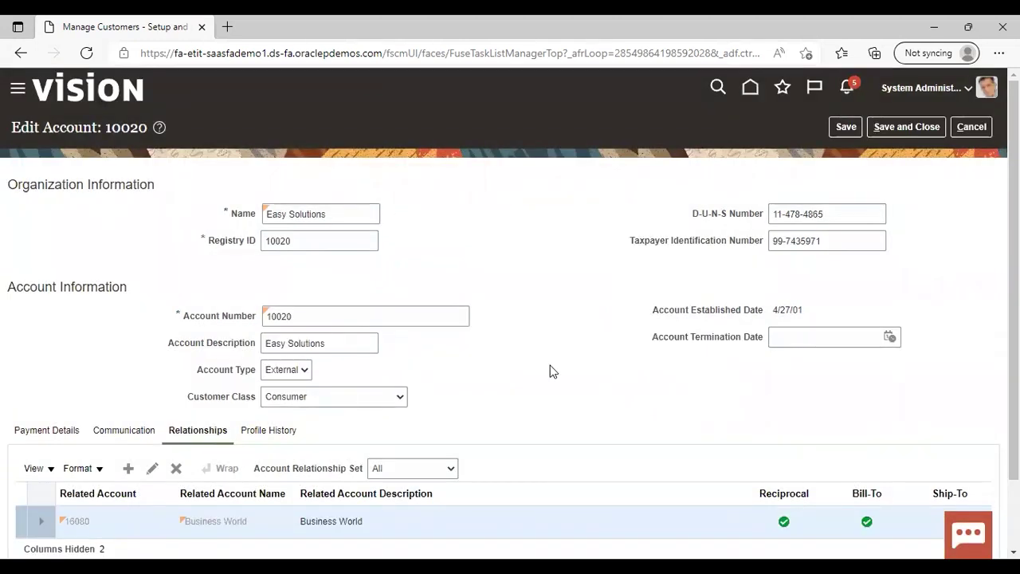
Save and close the Easy Solutions account despite the email statement warning, and finish managing customers.
click(909, 129)
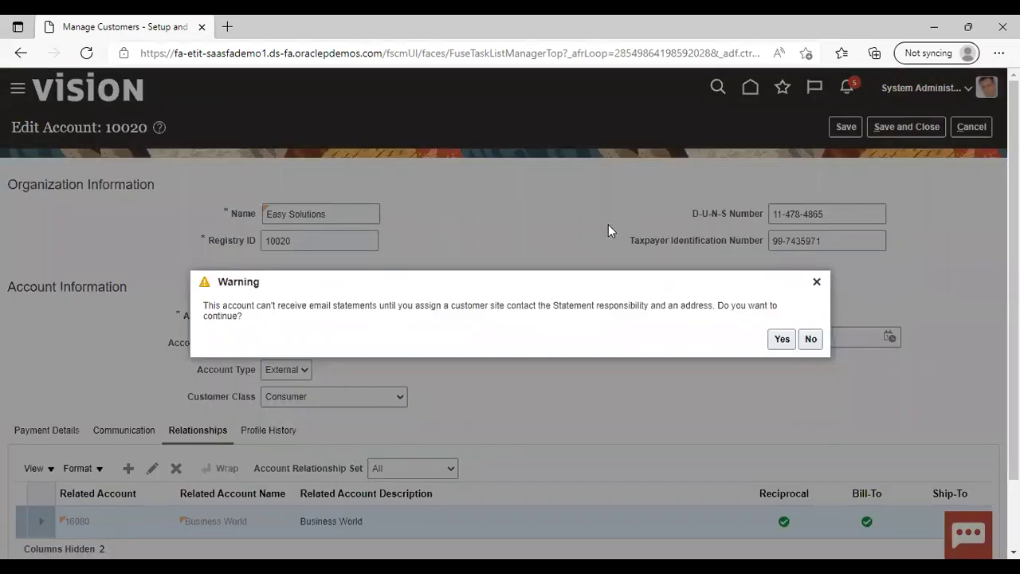
click(782, 341)
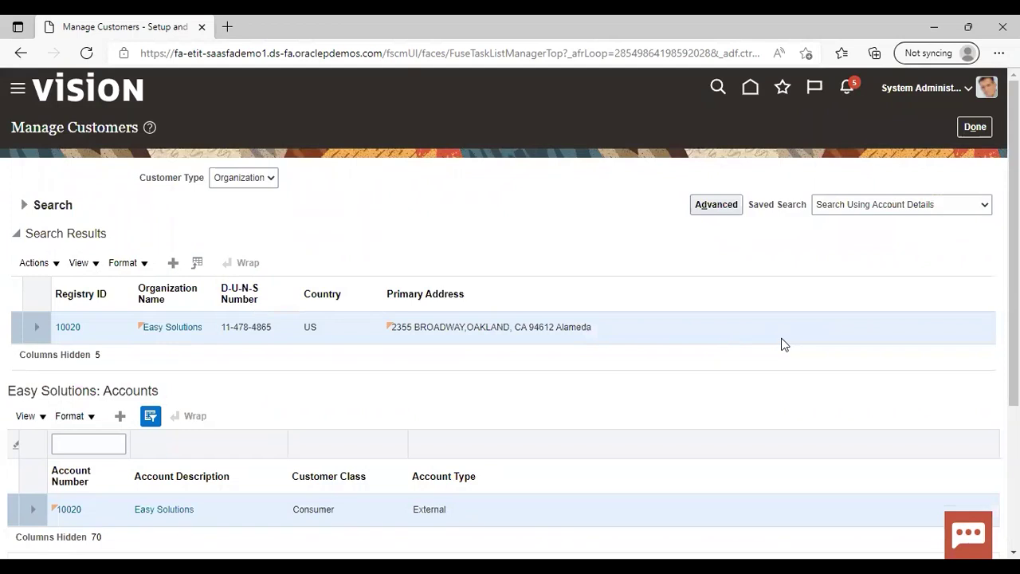
click(977, 128)
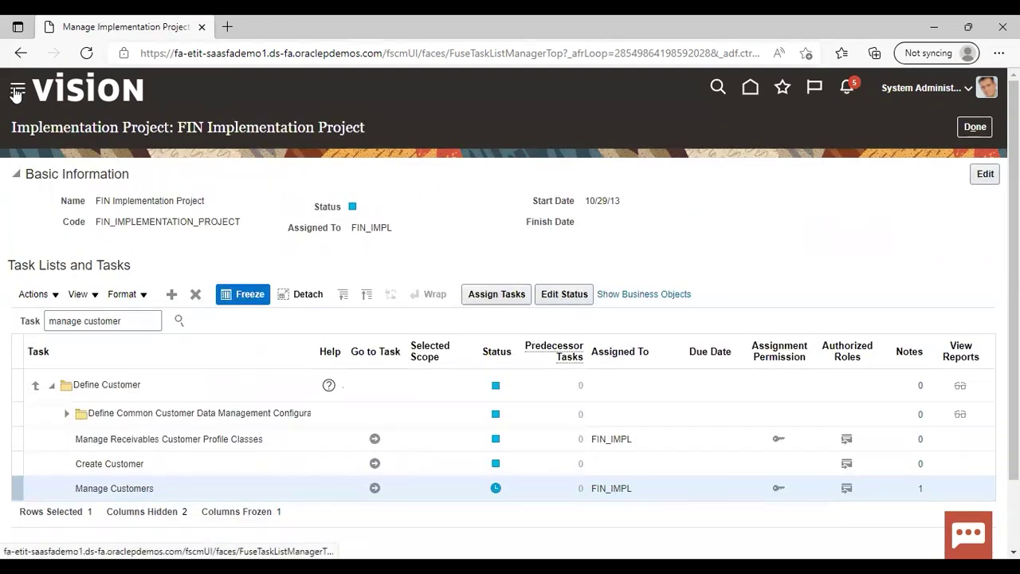
Go to the Receivables Billing work area and start creating a transaction.
click(16, 93)
scroll(496, 398, down, 4)
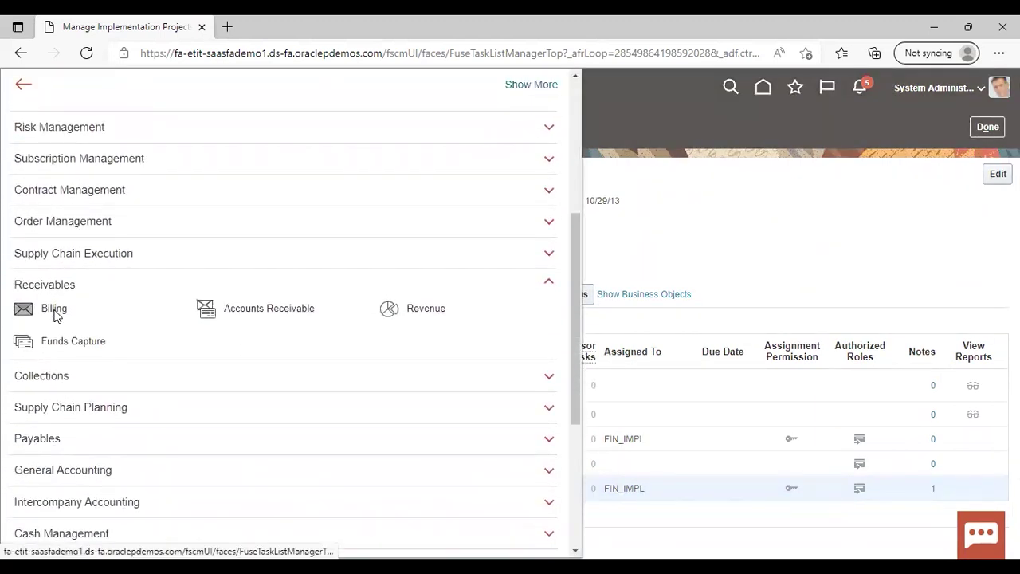
click(55, 310)
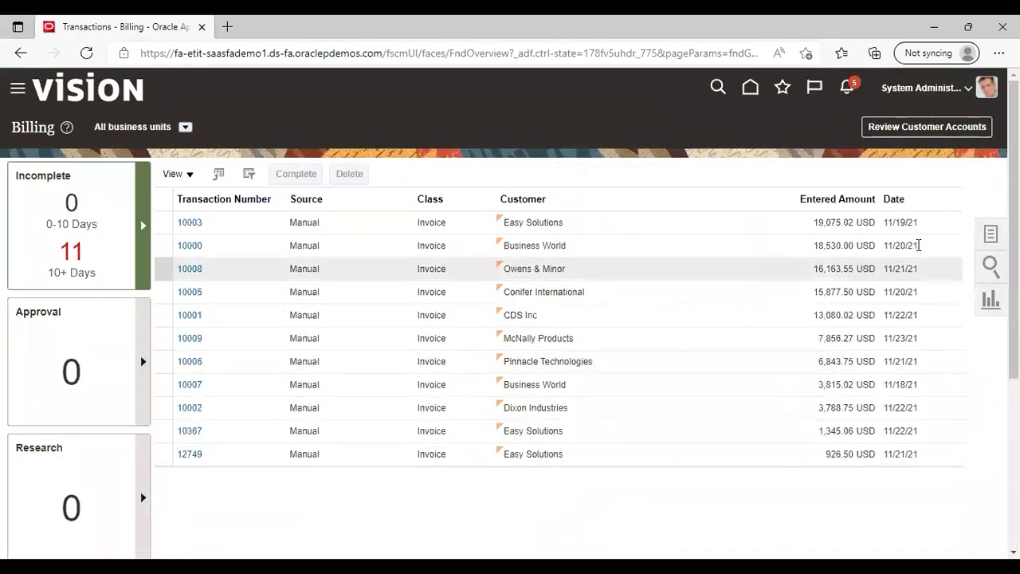
click(990, 233)
click(890, 137)
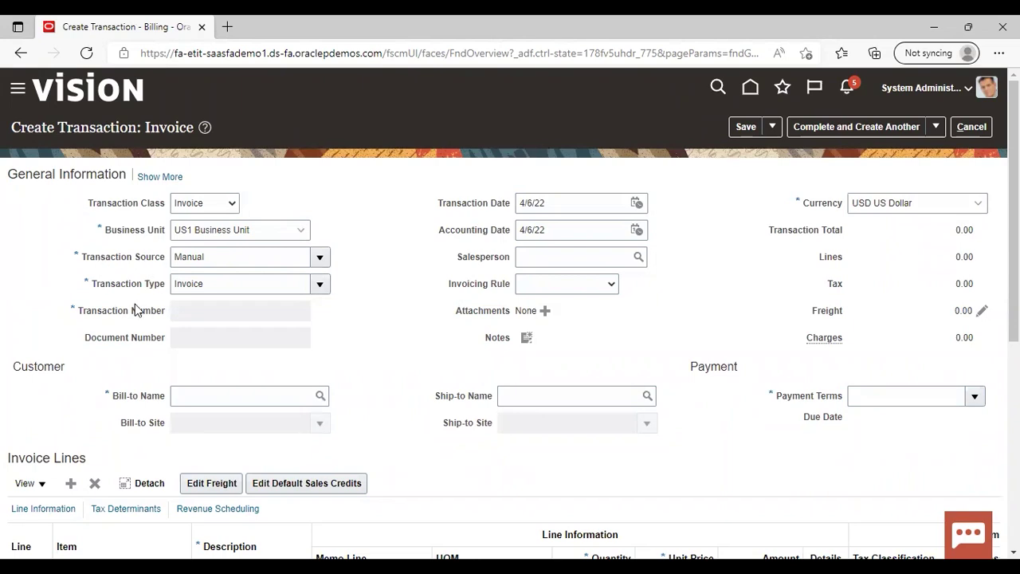
Search the bill-to customers for "easy" and set Easy Solutions as the invoice's bill-to customer.
click(319, 397)
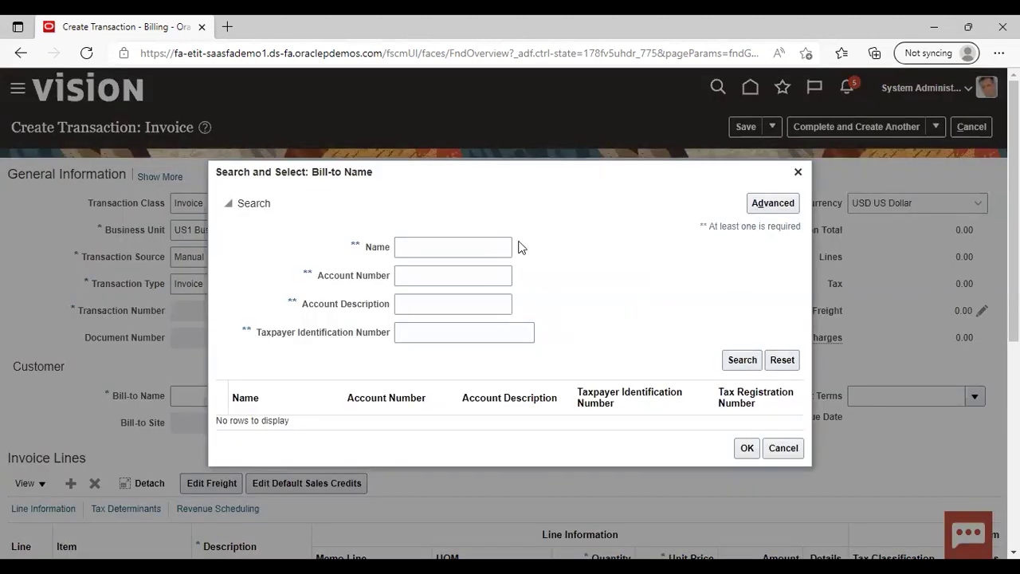
click(492, 247)
text(easy)
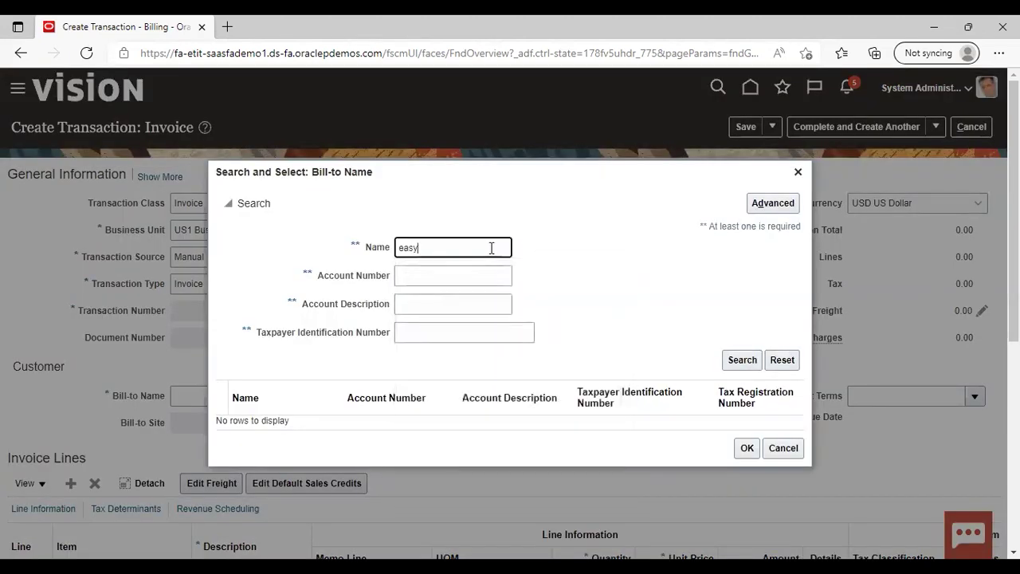
key(Return)
click(339, 419)
click(748, 455)
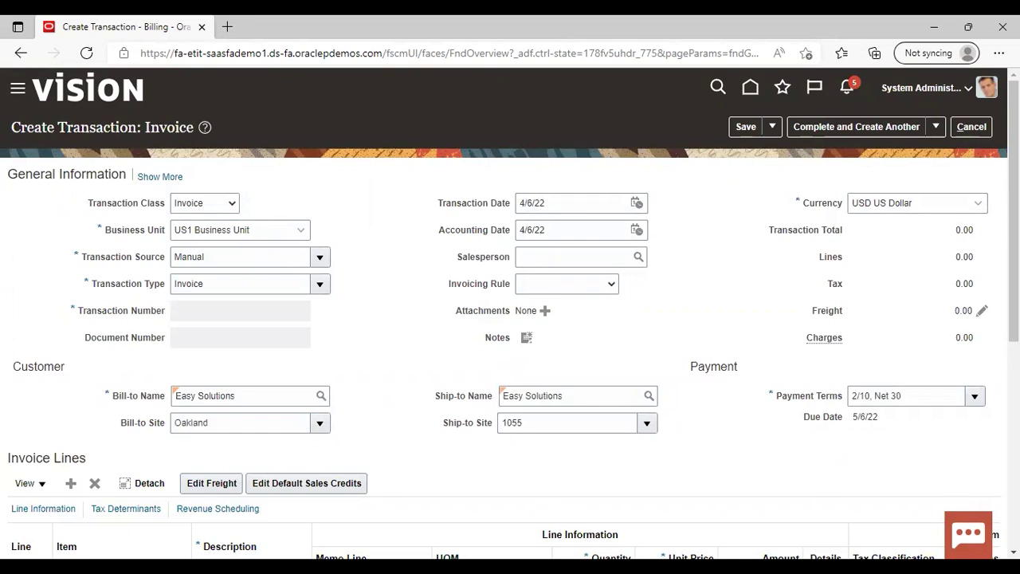
Fill in invoice line 1 with the description "goods", quantity 1 and unit price 1000.
scroll(394, 314, down, 2)
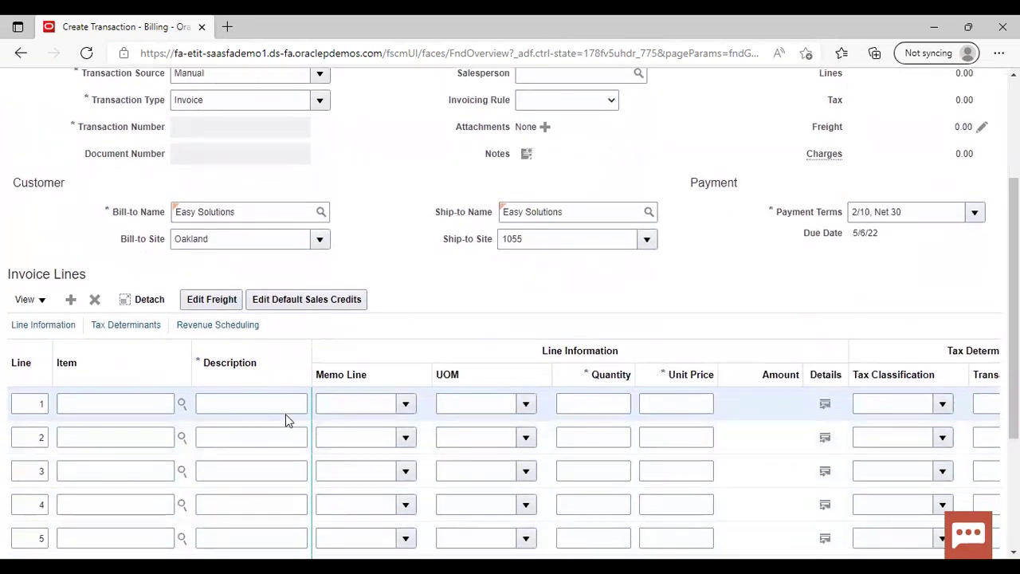
click(279, 403)
text(goods)
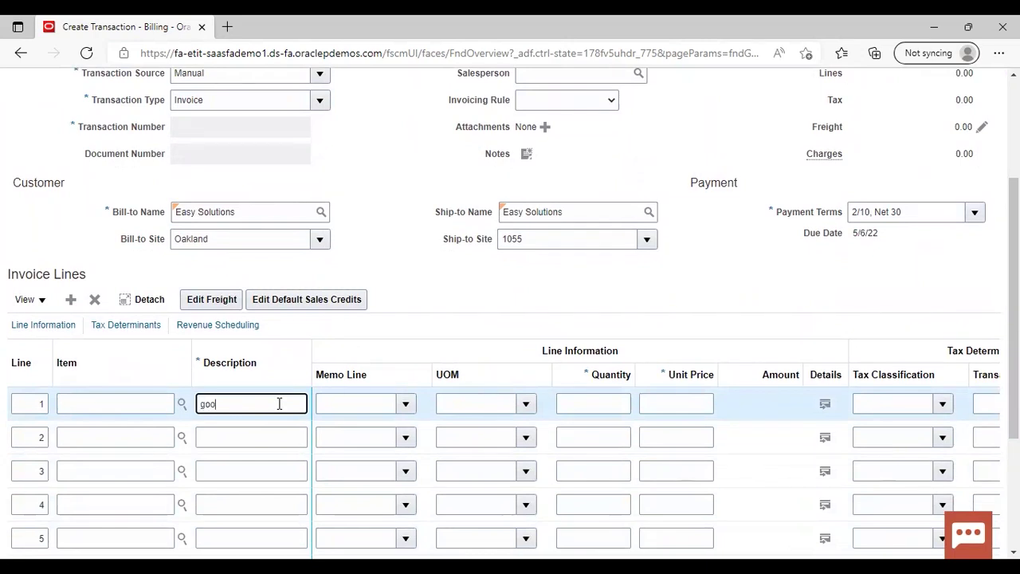
click(614, 408)
text(1)
click(694, 404)
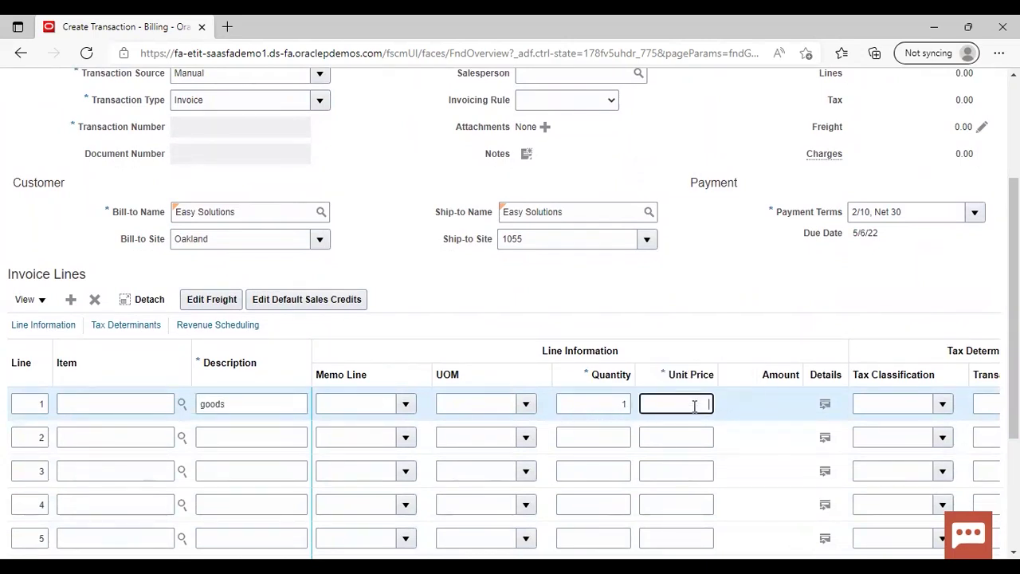
text(1000)
click(795, 250)
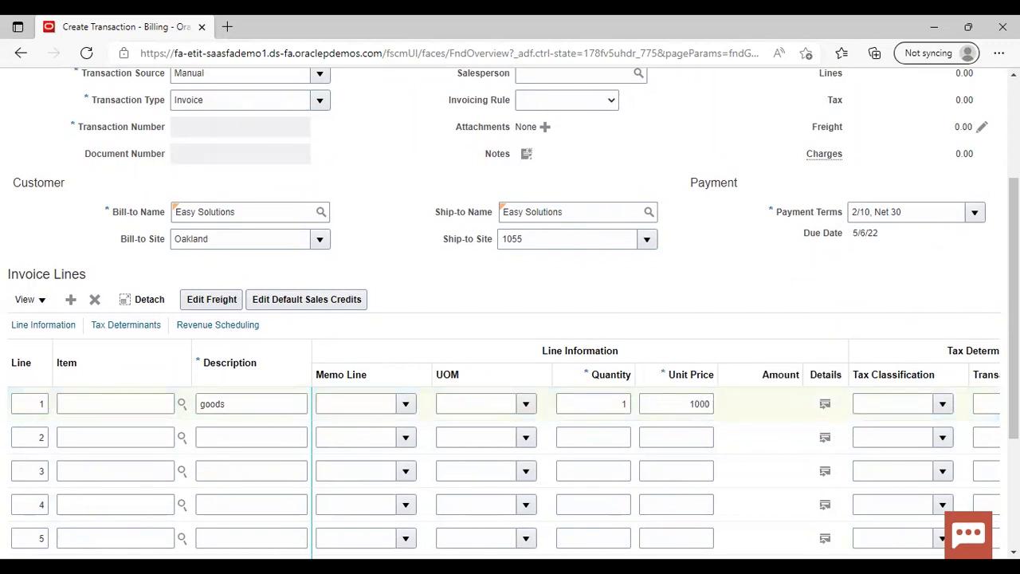
Complete the Easy Solutions invoice and open it for review.
scroll(890, 137, up, 3)
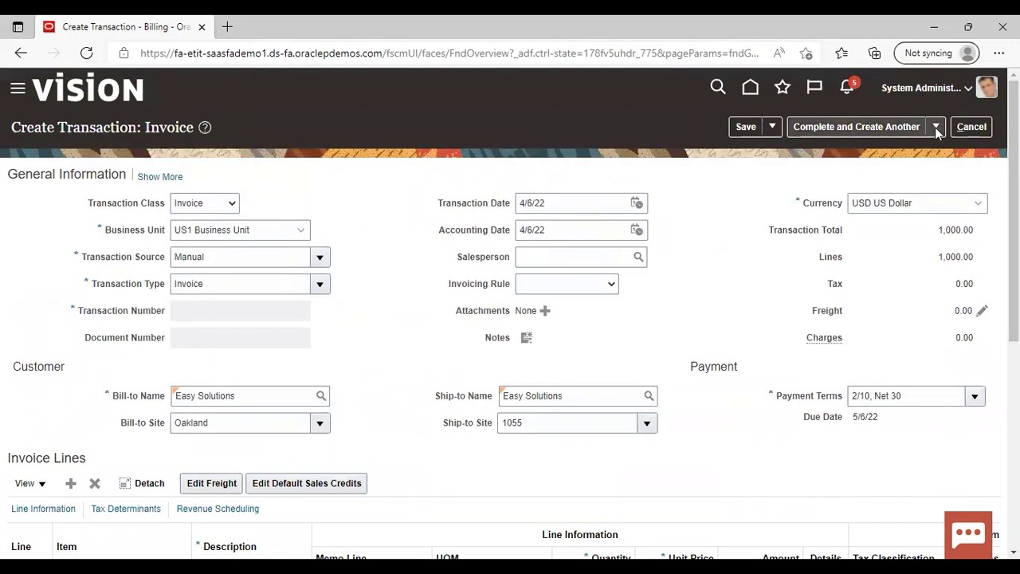
click(935, 127)
click(872, 153)
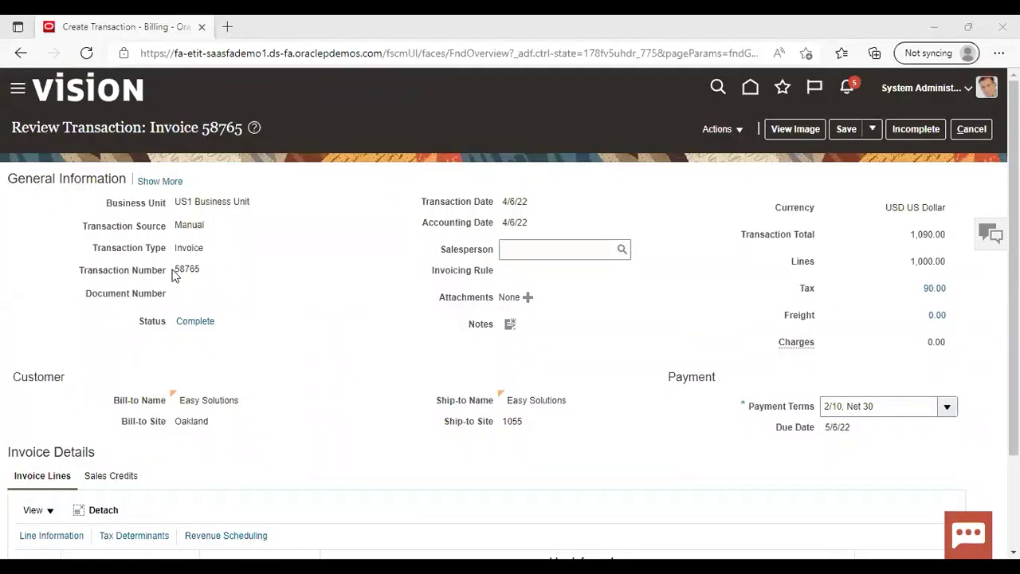
Check the completed invoice's transaction number and bill-to customer, and close the review without saving.
drag(174, 269, 213, 272)
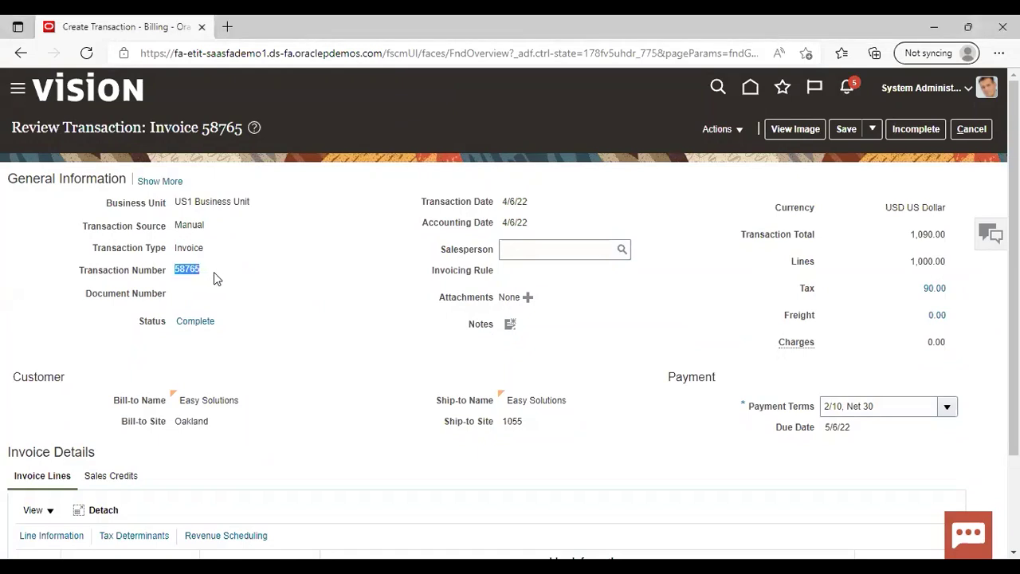
click(213, 271)
click(177, 398)
click(972, 129)
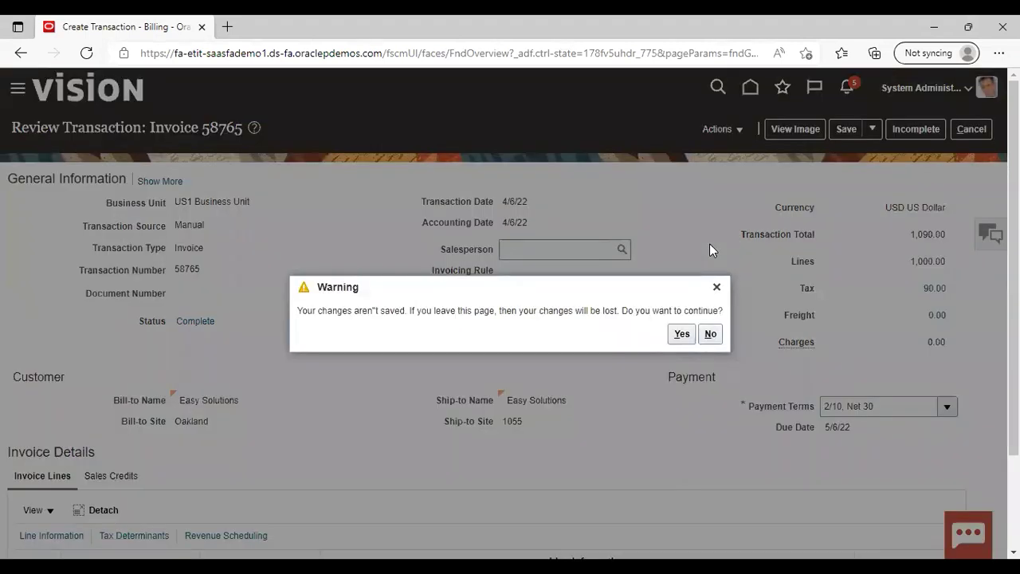
click(682, 333)
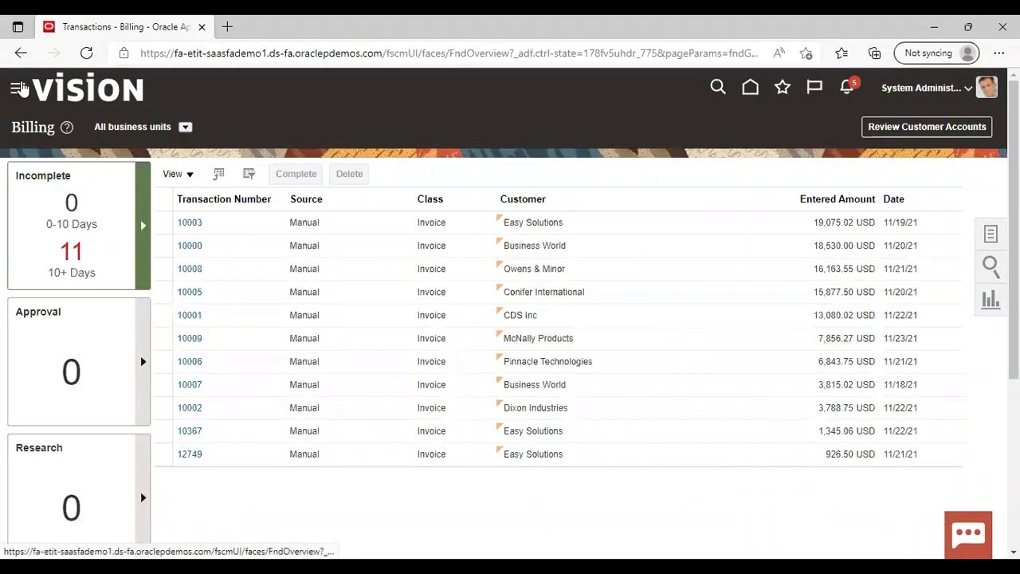
Go to the Accounts Receivable work area and start creating a receipt.
click(19, 88)
scroll(576, 535, down, 5)
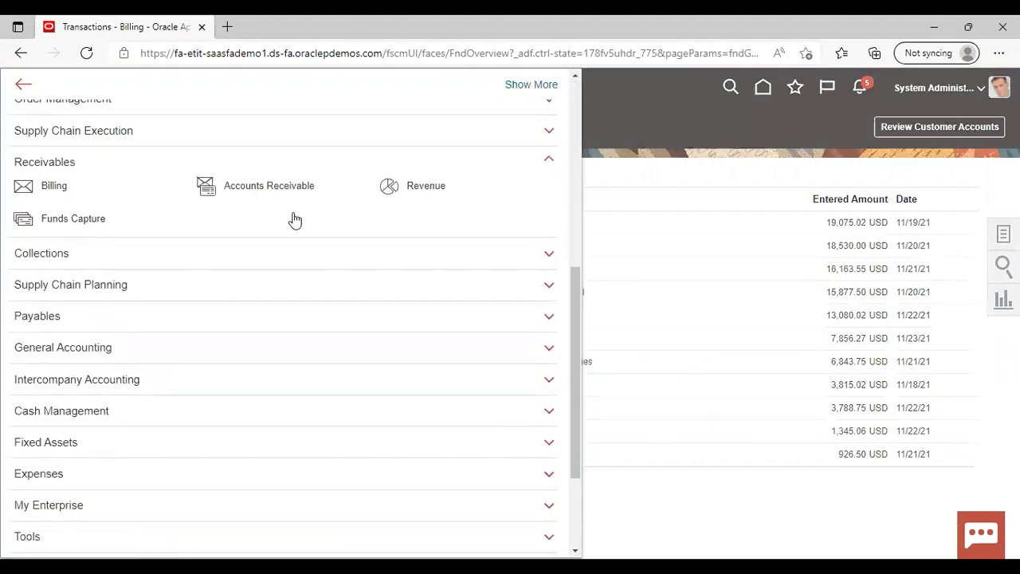
click(265, 188)
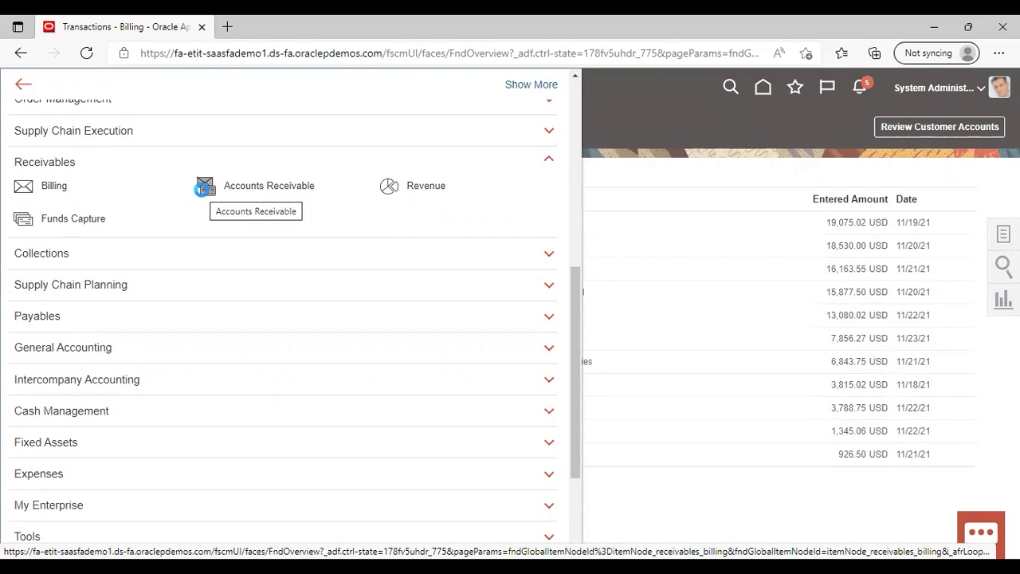
click(204, 187)
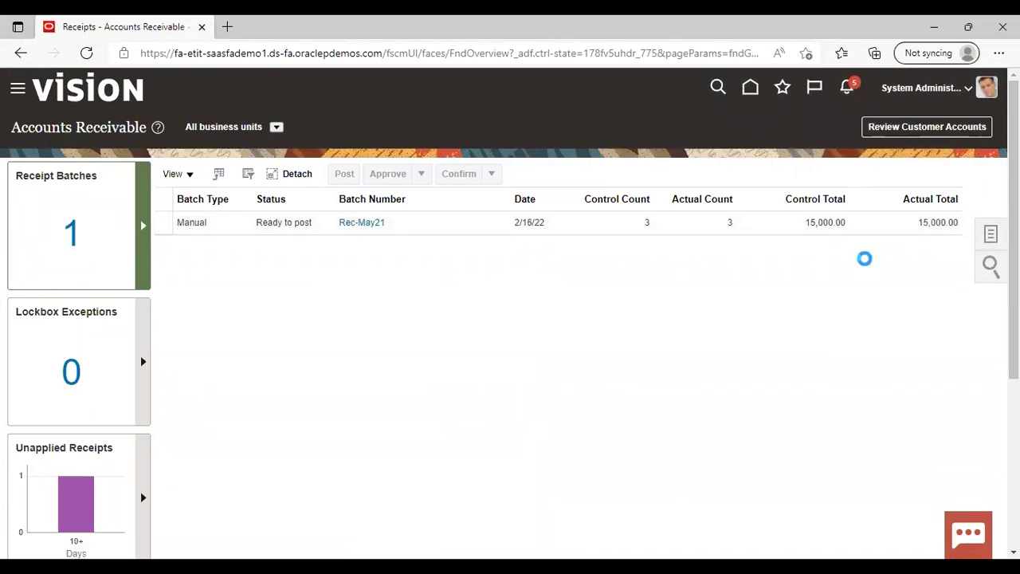
click(894, 140)
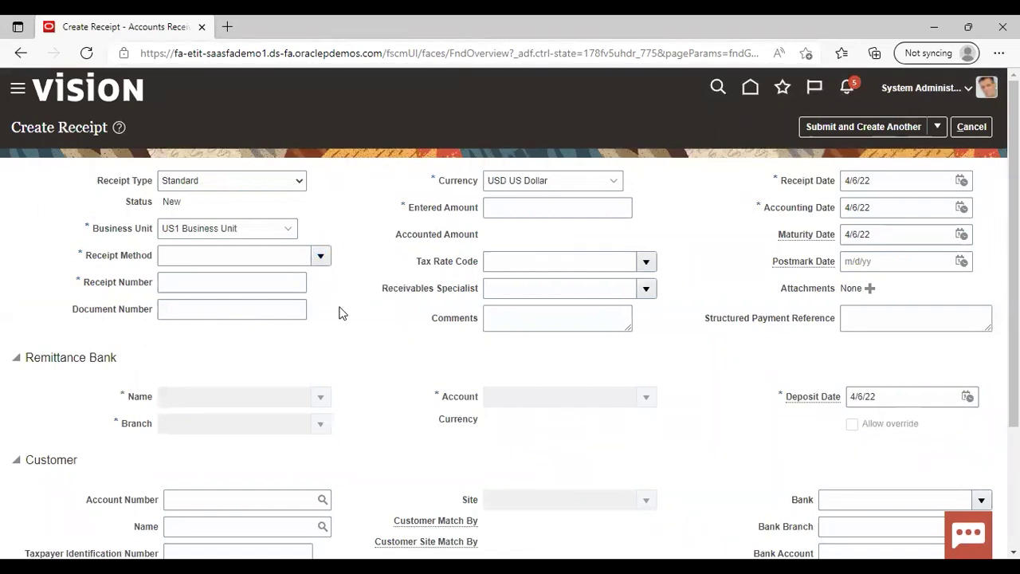
Set the receipt method to Check (Directly/No Remit) and enter 2578 as the receipt number.
click(319, 255)
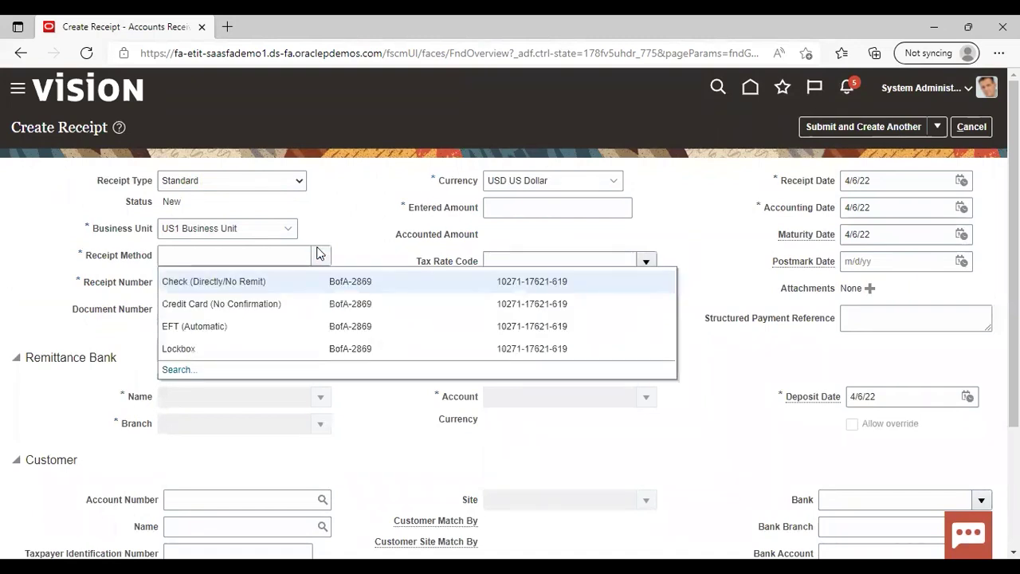
click(287, 285)
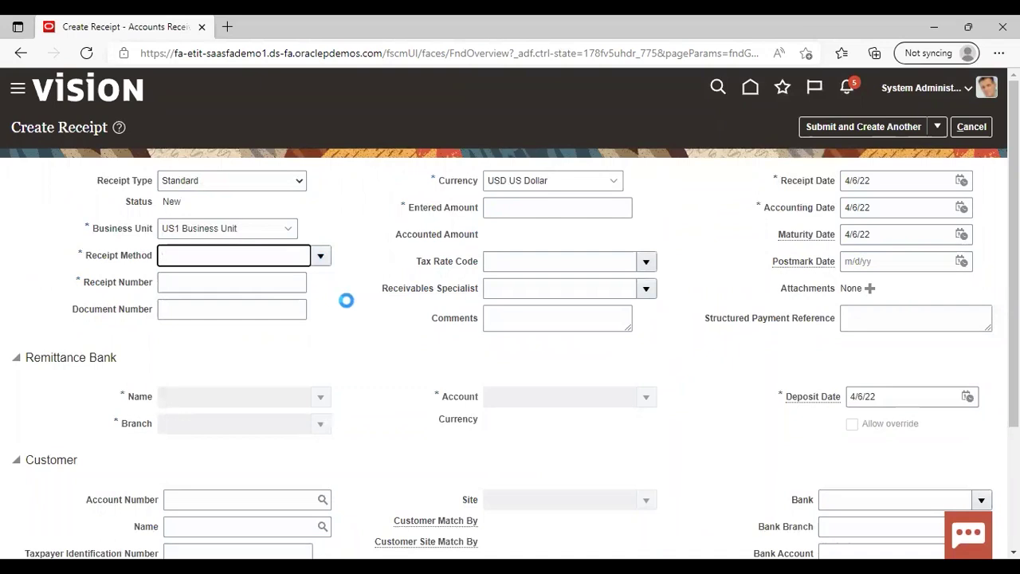
click(284, 280)
text(2578)
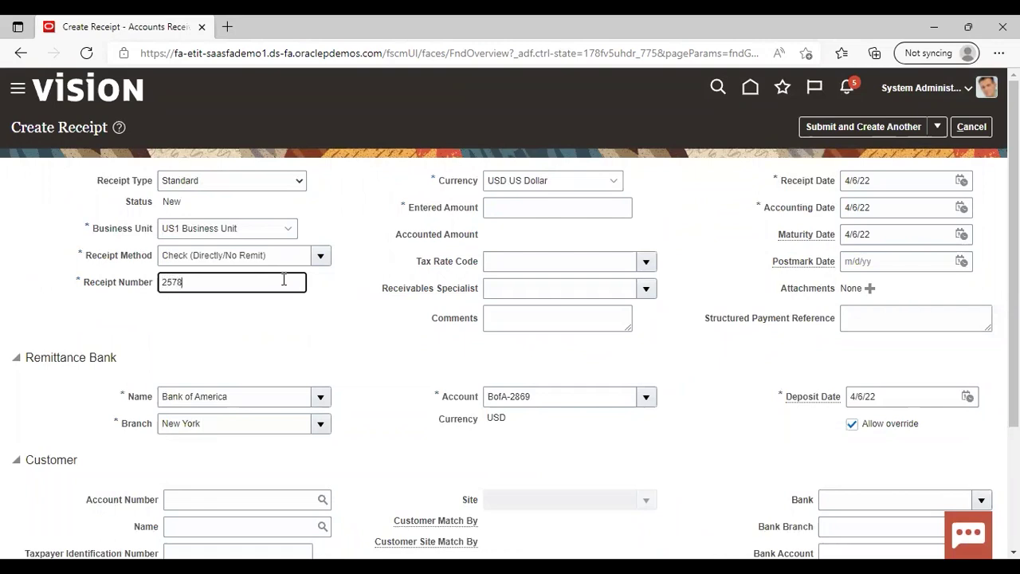
click(347, 320)
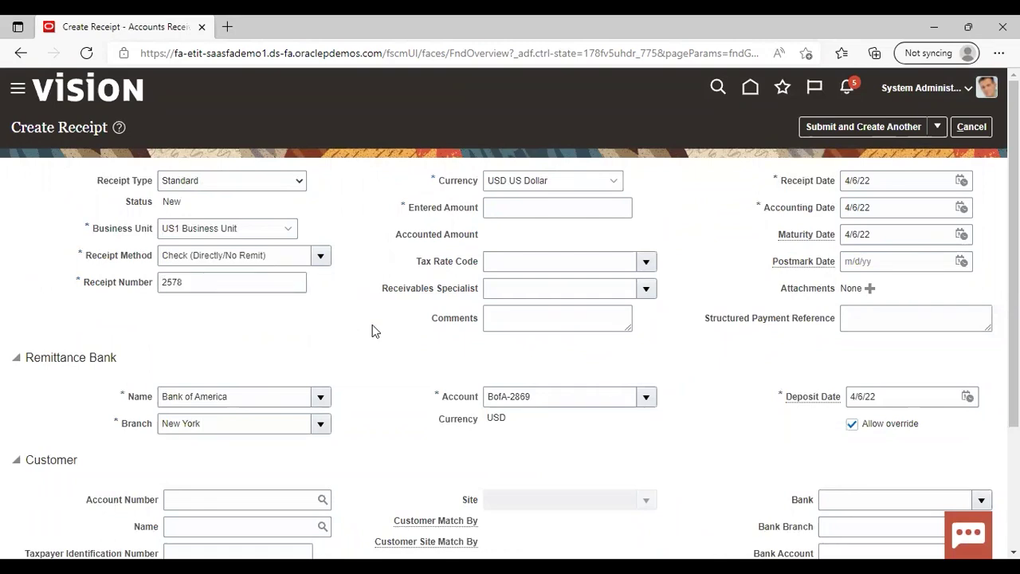
Set the receipt's entered amount to 1,090.00 USD.
click(569, 210)
text(1090)
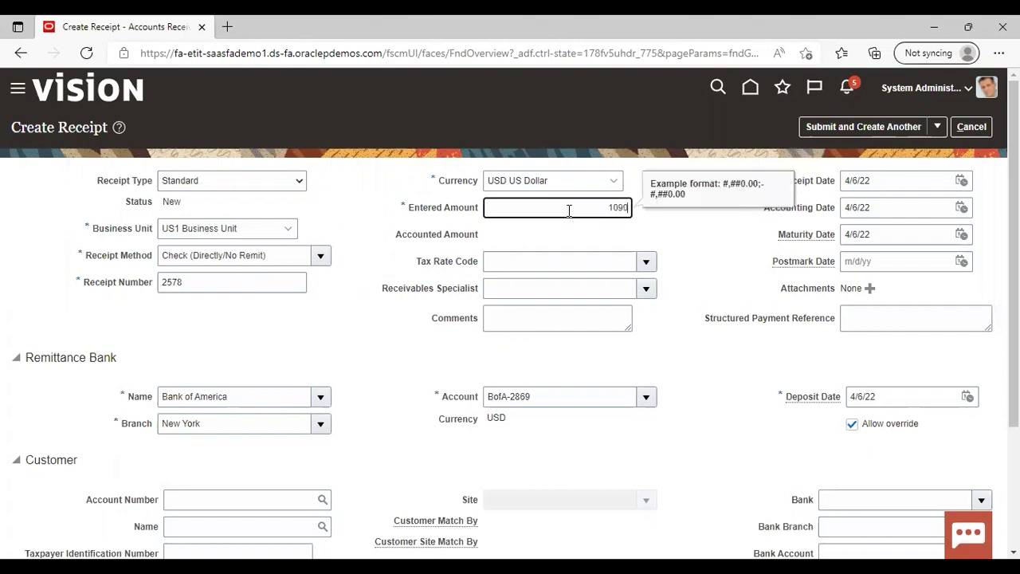
click(739, 396)
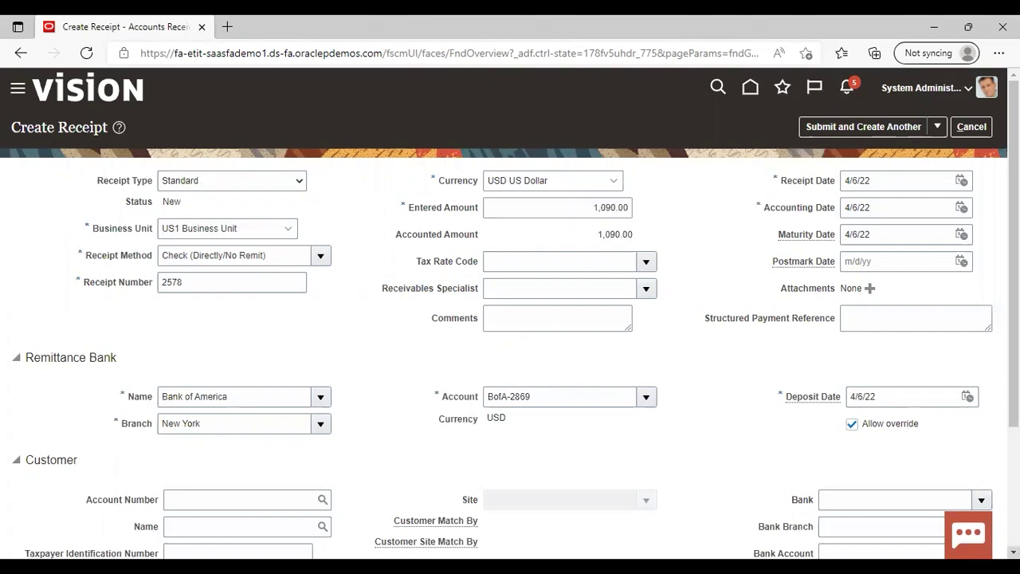
Find Business World by name, assign it as the receipt's customer, and set the customer site to San Jose.
scroll(449, 223, down, 2)
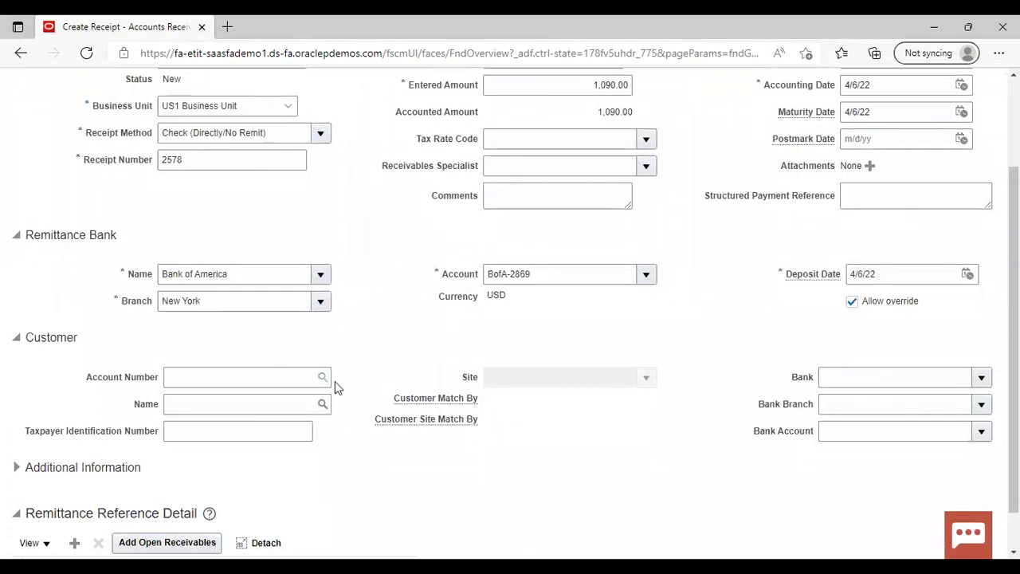
click(322, 378)
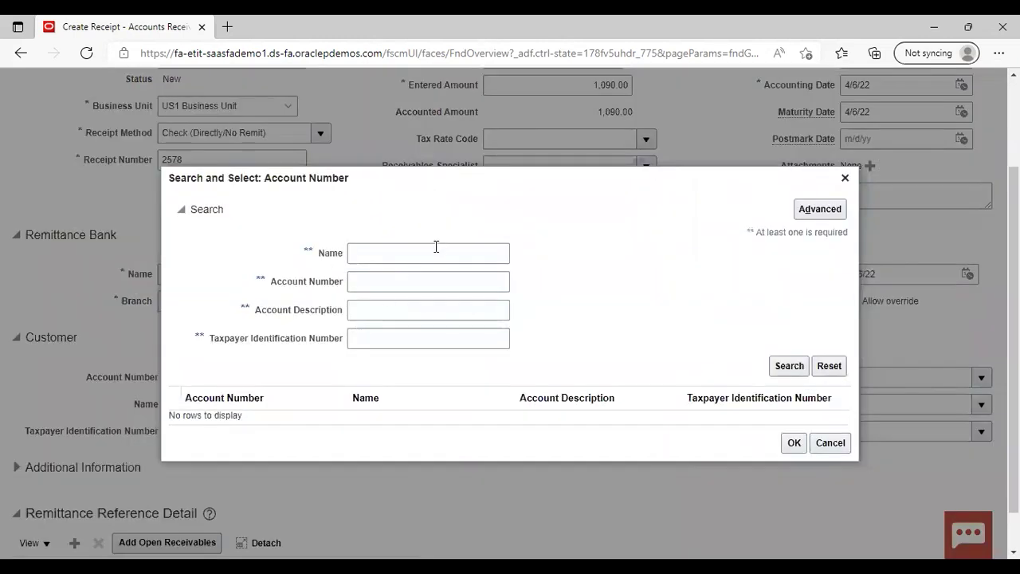
click(436, 252)
text(business)
key(Return)
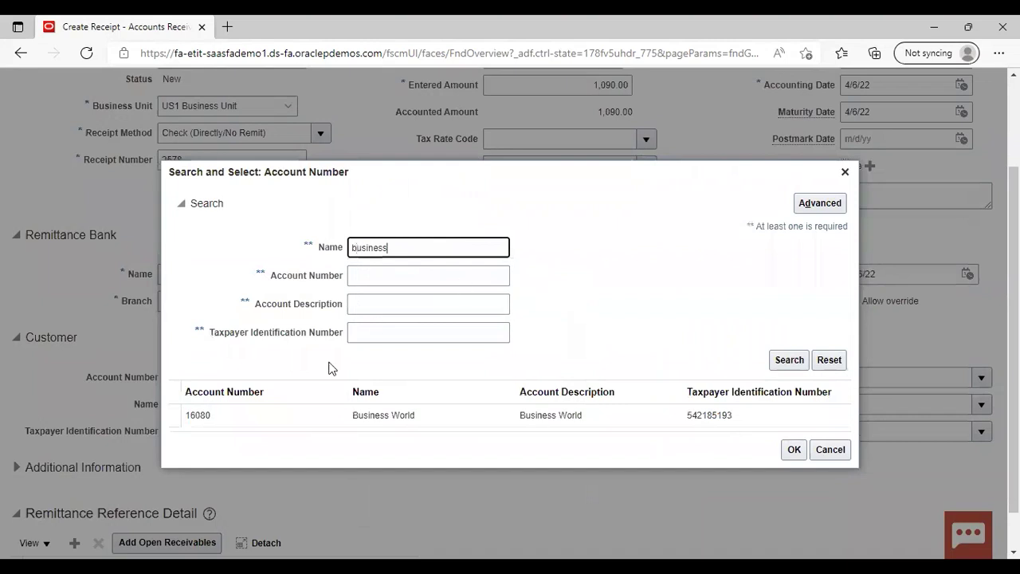
click(273, 414)
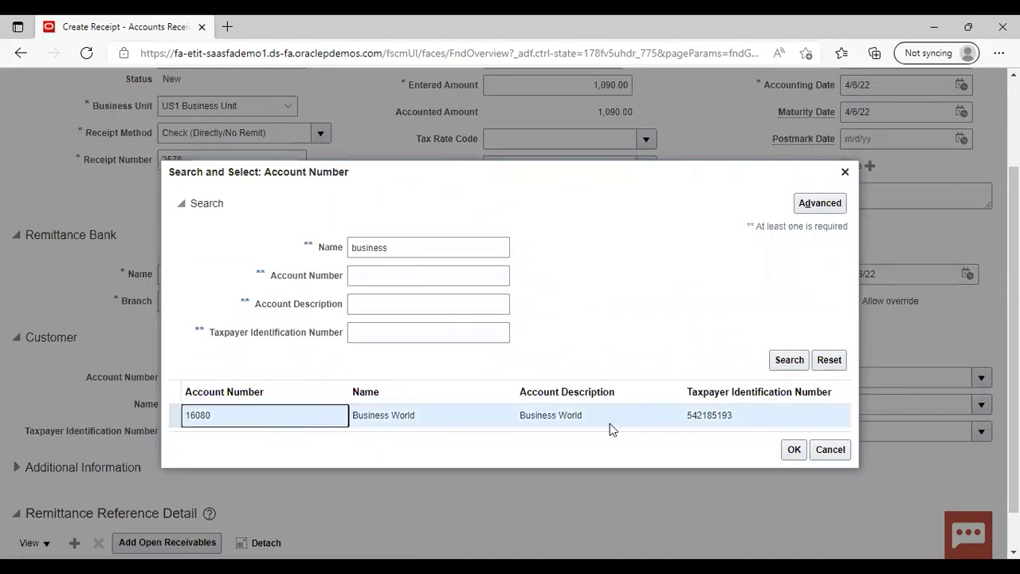
click(793, 450)
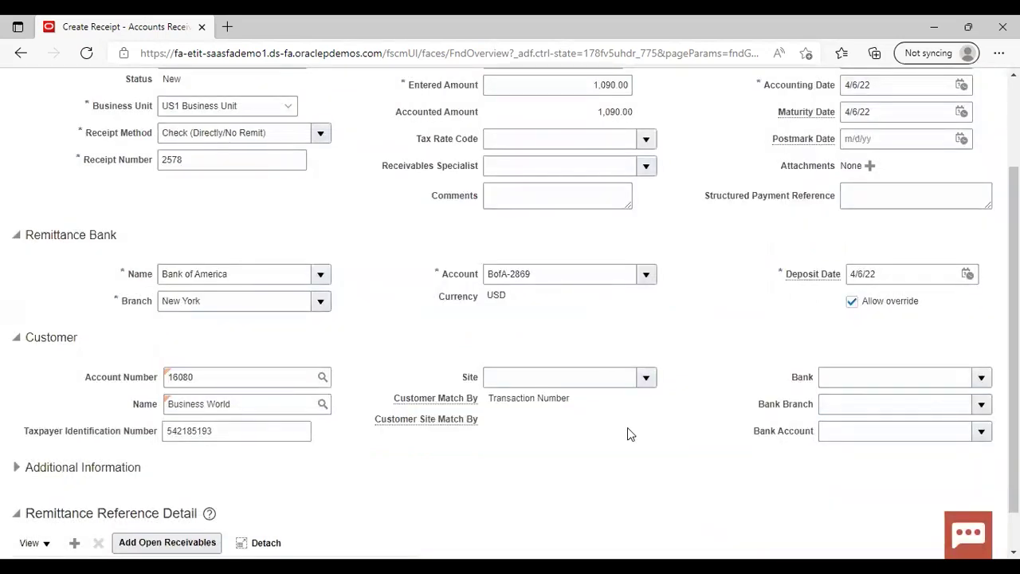
click(647, 379)
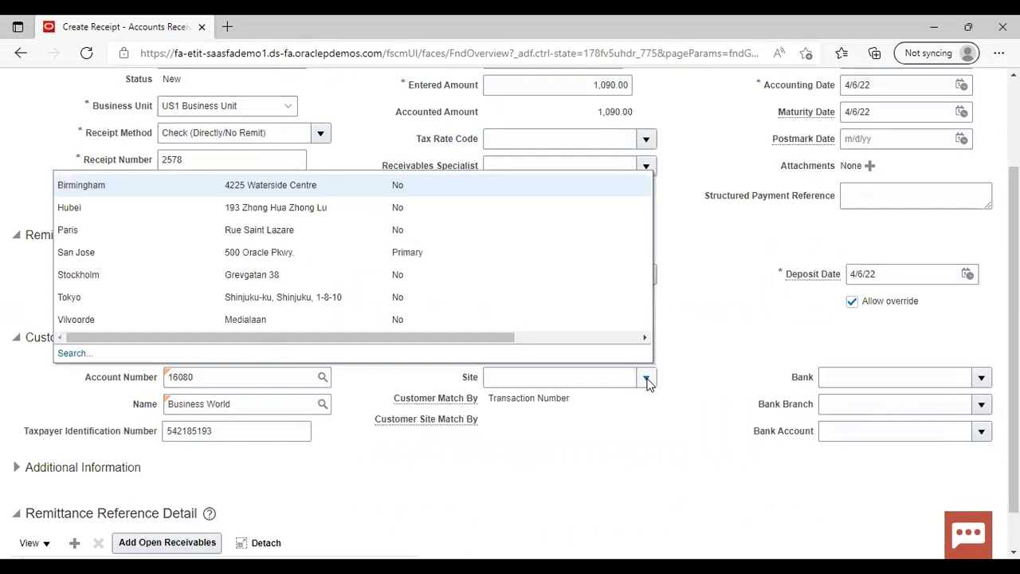
click(398, 255)
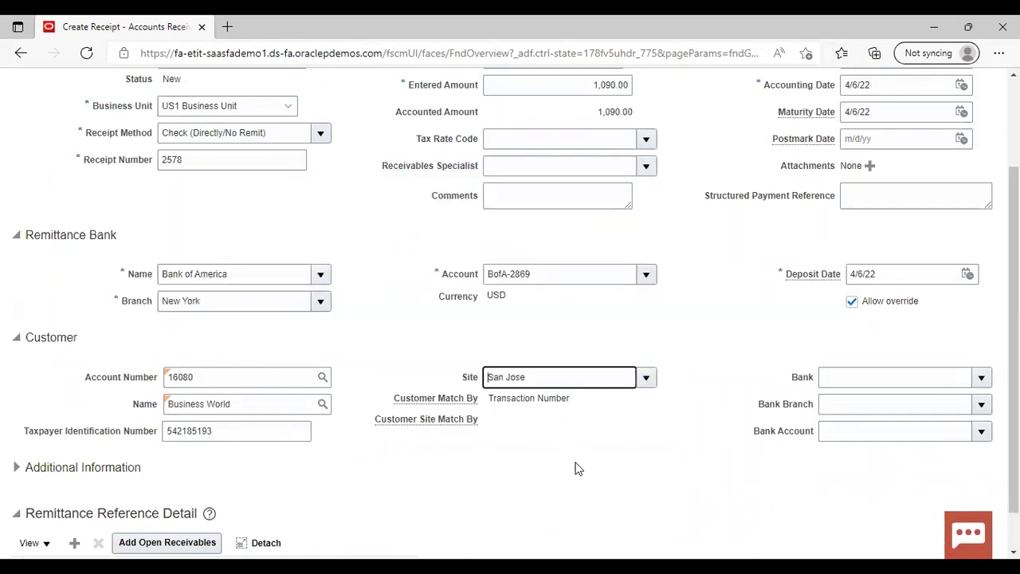
click(1014, 551)
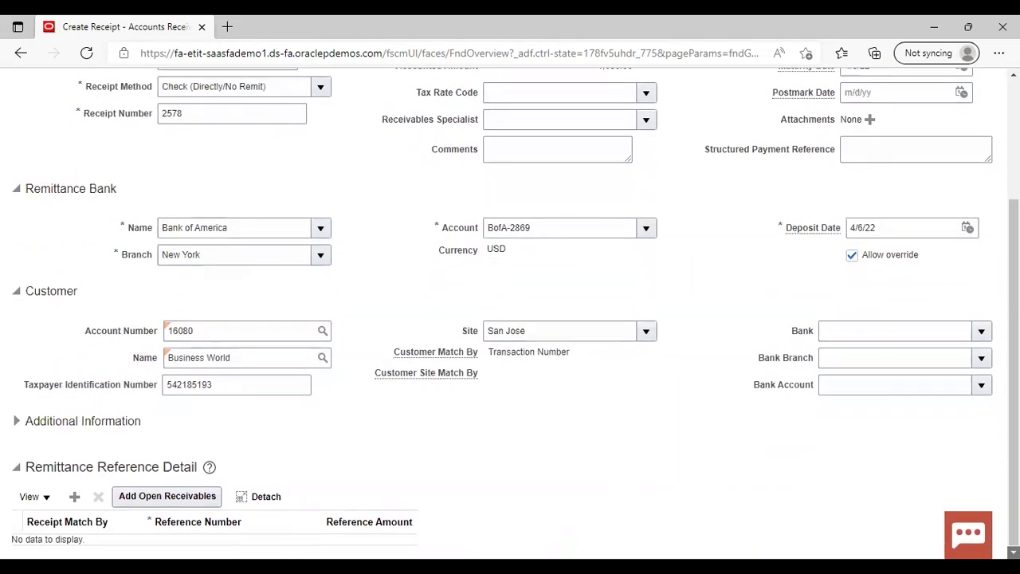
click(155, 489)
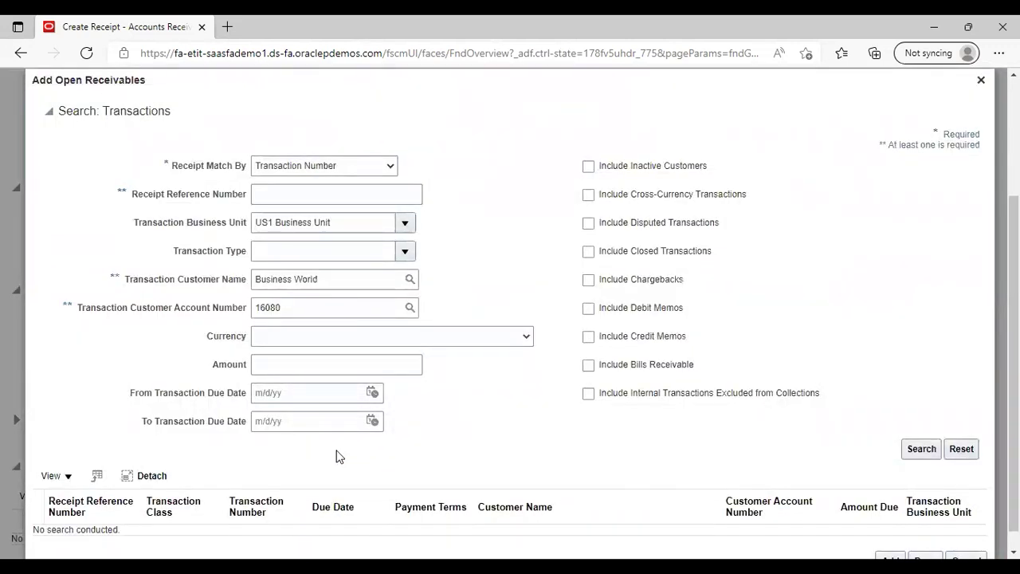
click(981, 80)
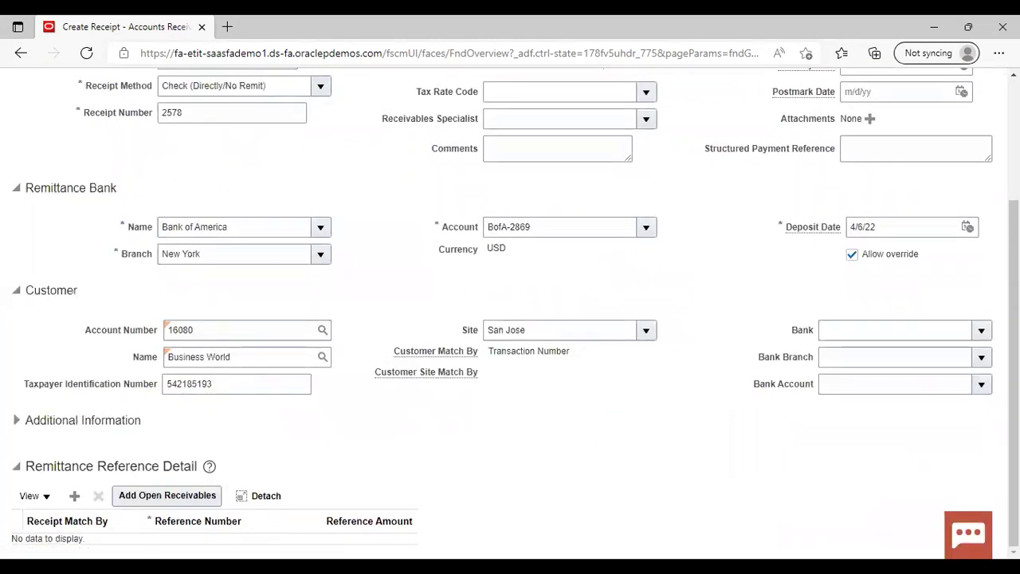
Submit the receipt and open it for editing so that it can be applied manually.
scroll(816, 215, up, 3)
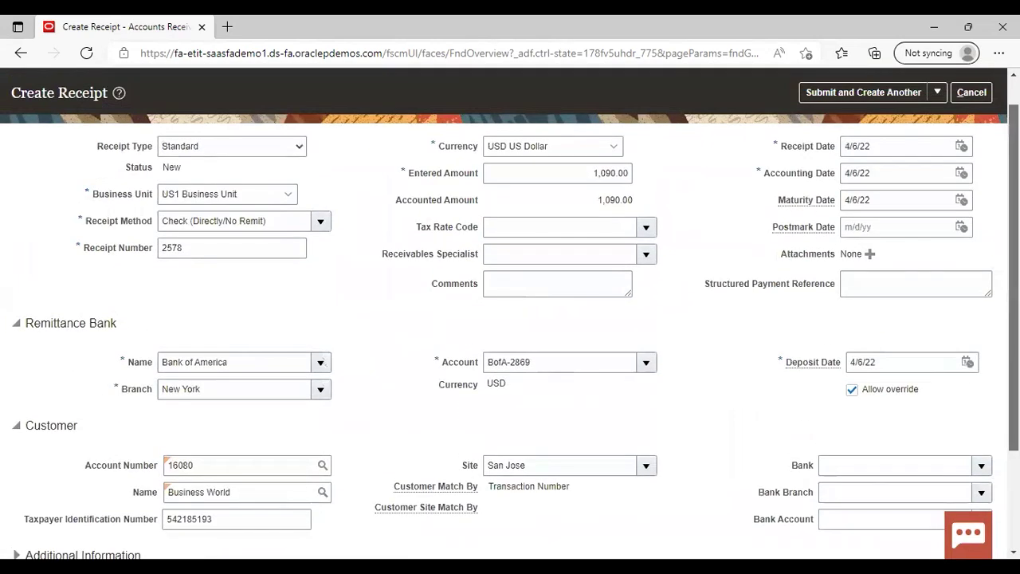
click(941, 92)
click(901, 136)
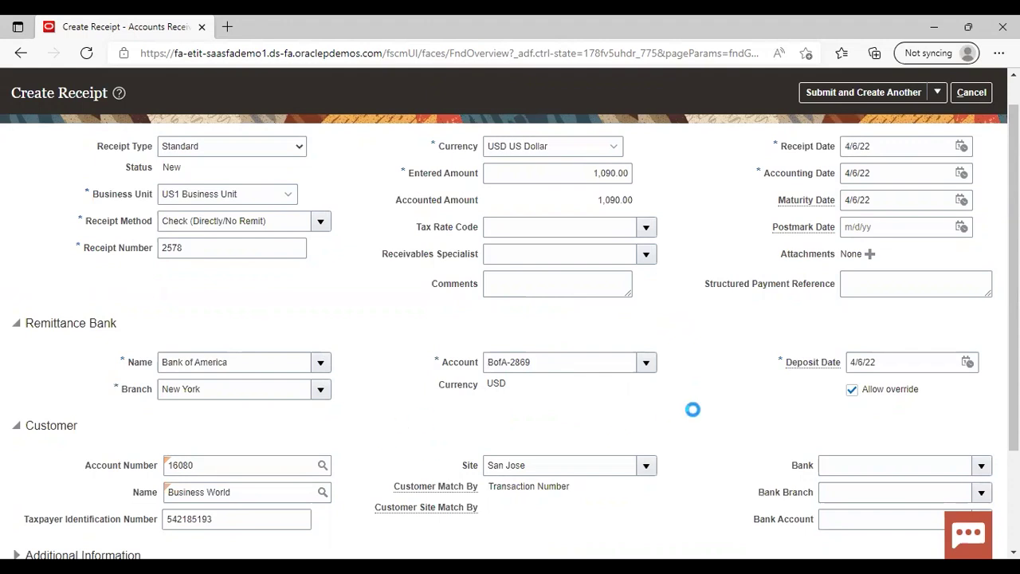
Add an application to the receipt that references transaction 58765, looked up by its transaction number.
scroll(719, 451, down, 2)
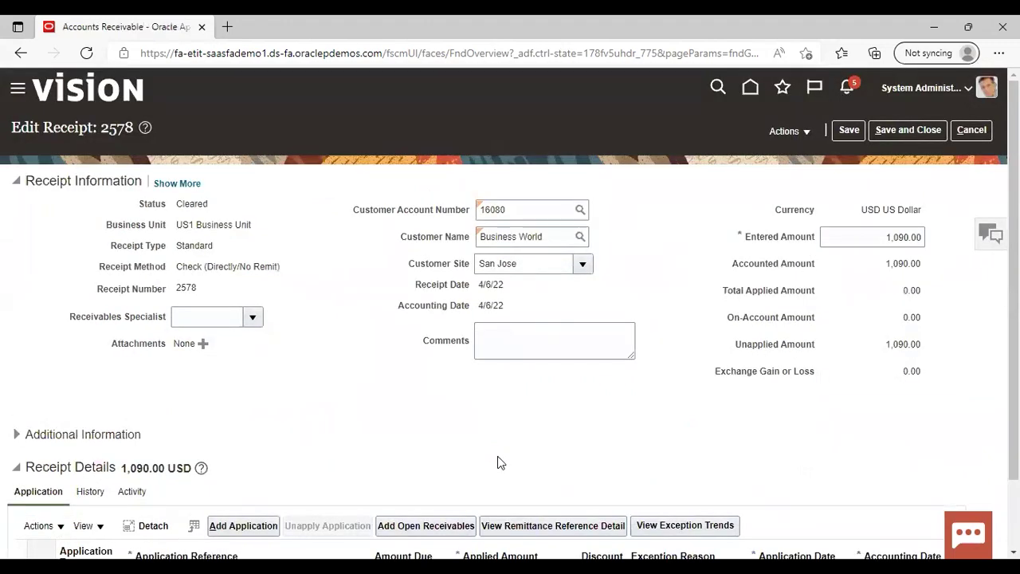
scroll(227, 390, down, 1)
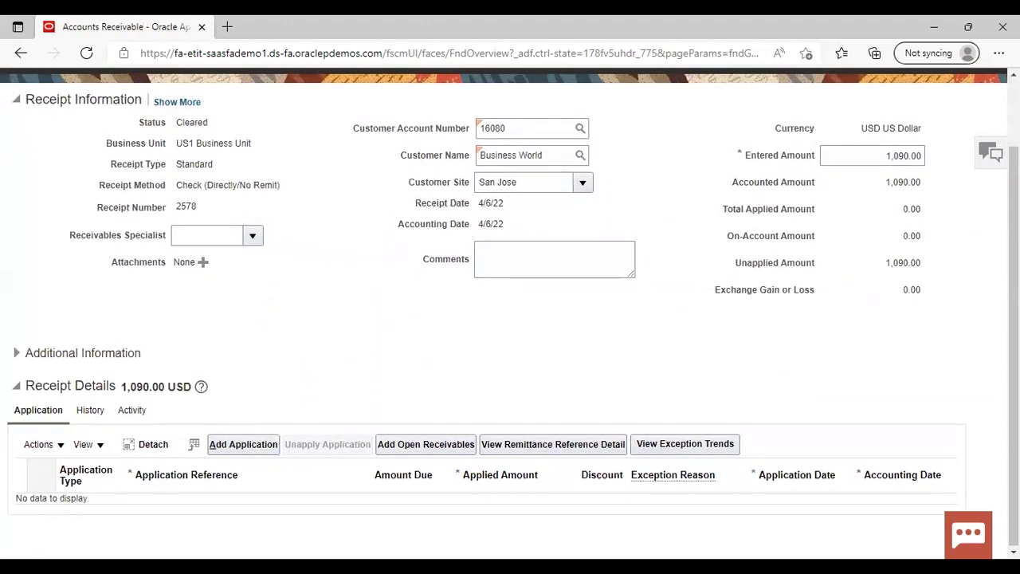
click(232, 447)
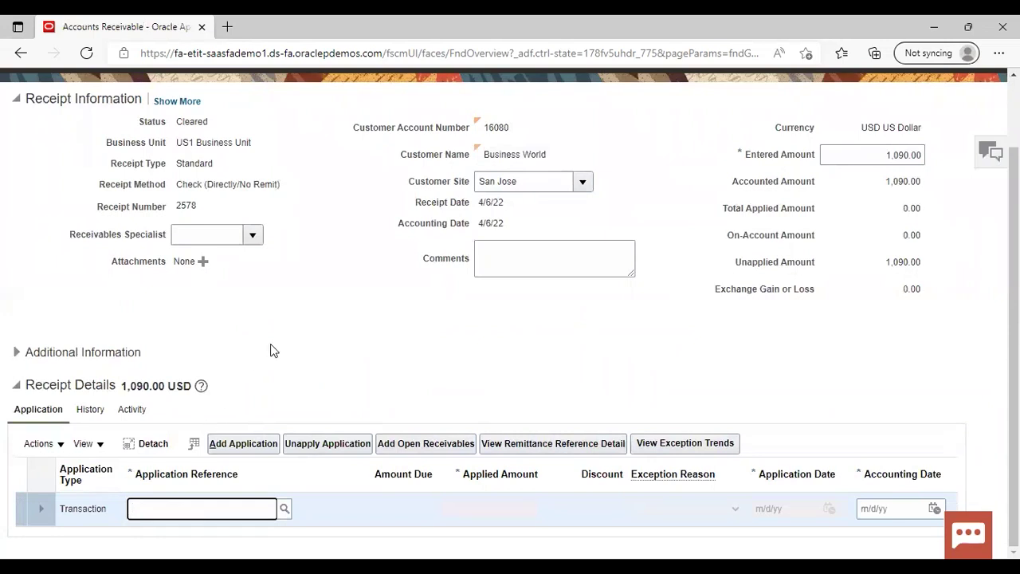
text(58765)
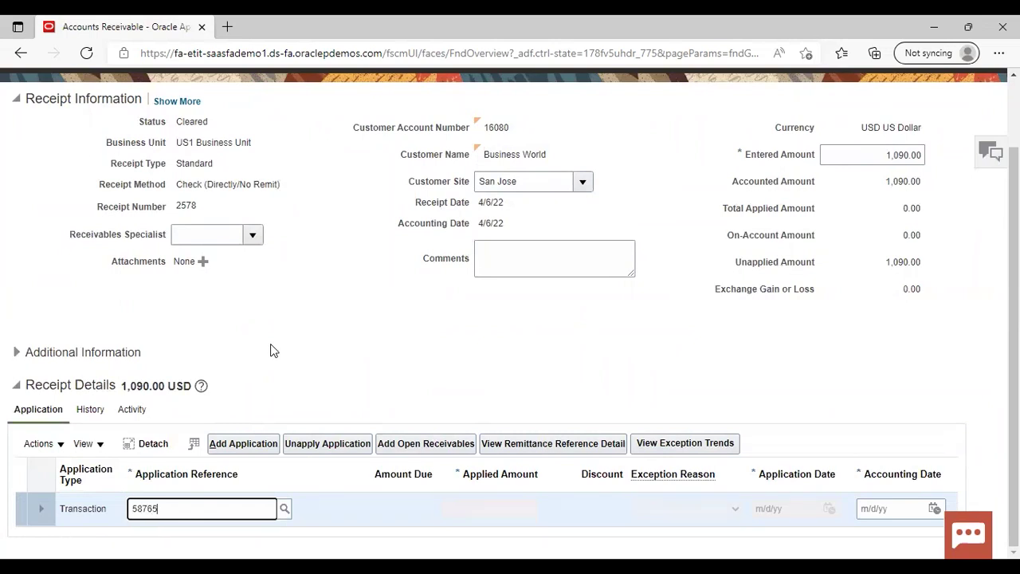
click(286, 510)
click(835, 373)
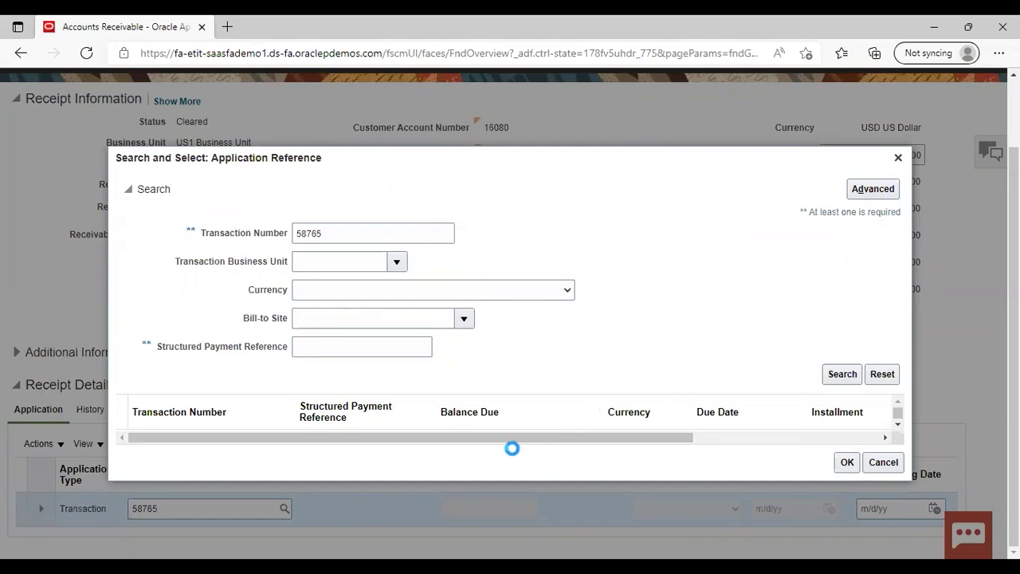
click(388, 435)
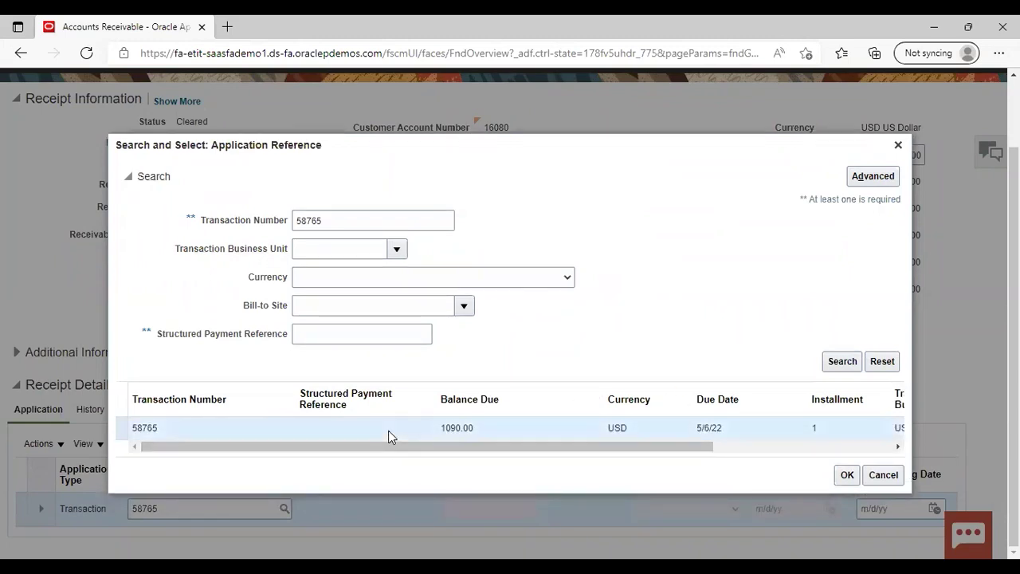
click(843, 475)
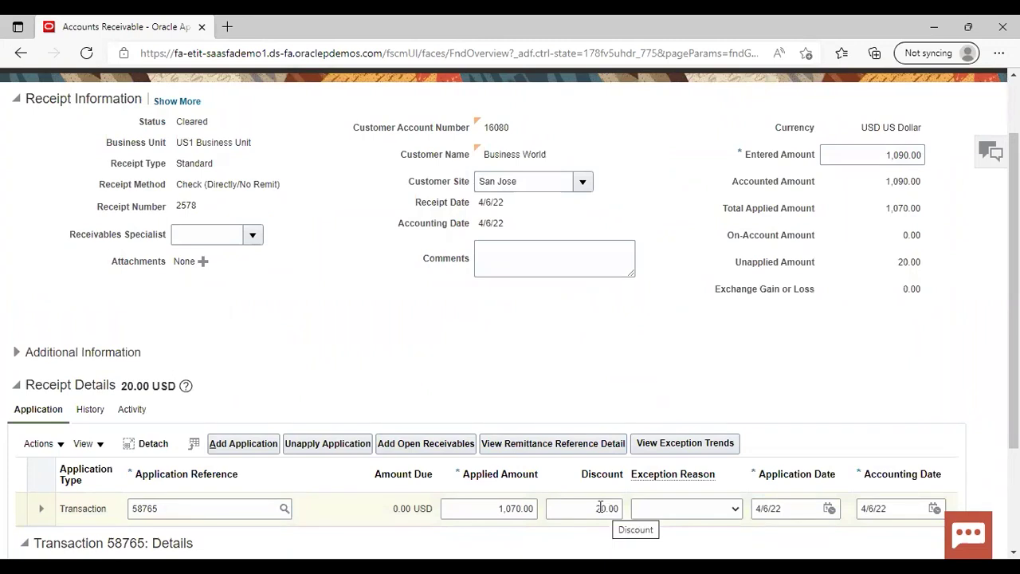
Set the application's applied amount to 1,090.00 and its discount to 0.00, and save and close the receipt.
click(600, 508)
key(BackSpace)
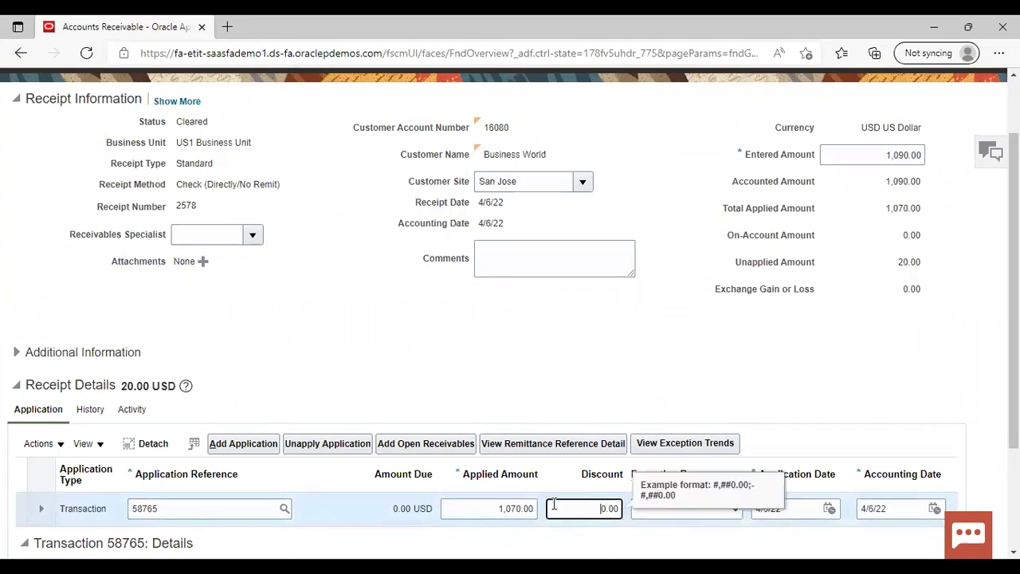
click(512, 509)
key(BackSpace)
text(9)
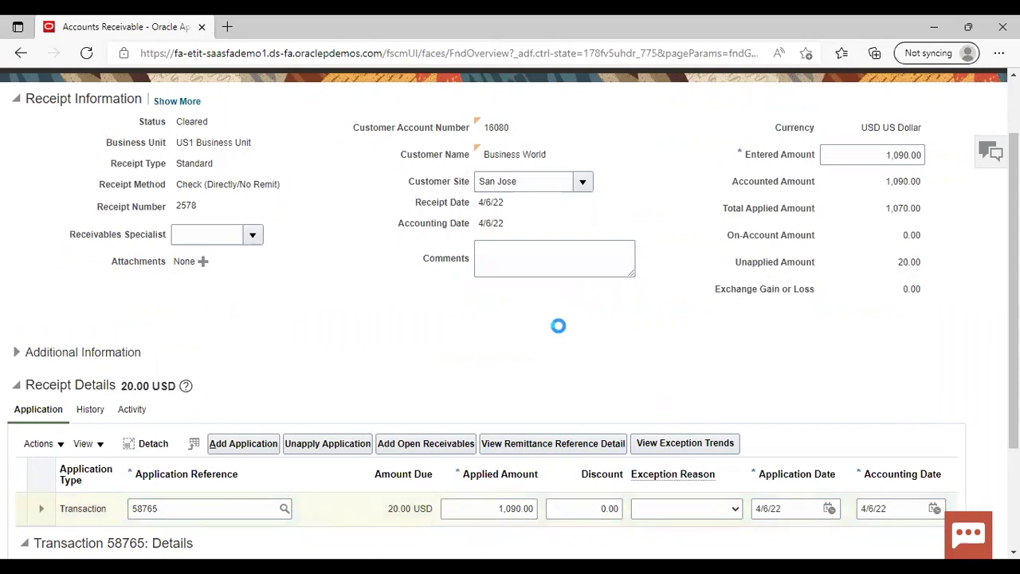
click(599, 483)
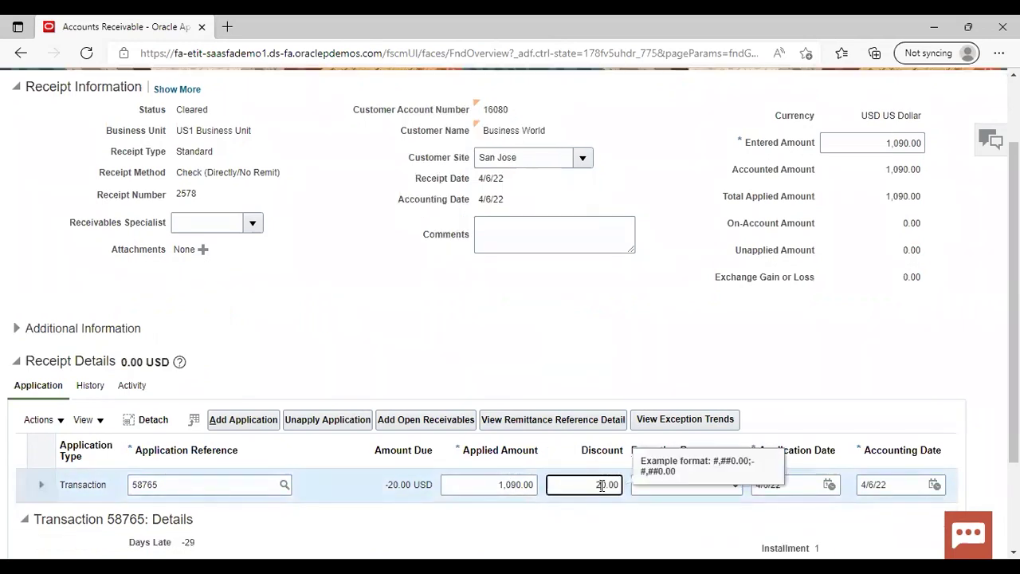
click(564, 349)
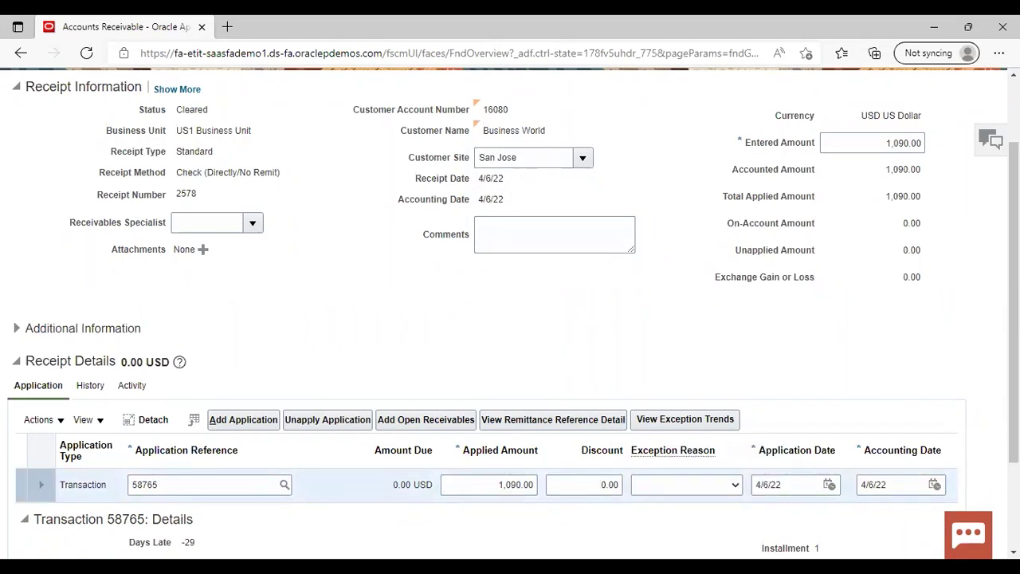
scroll(565, 353, up, 2)
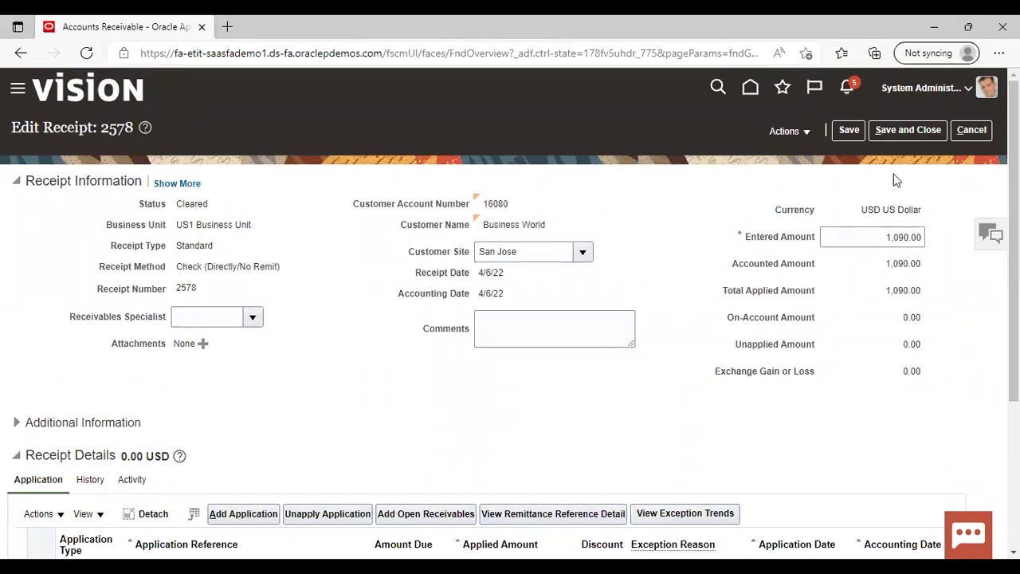
click(906, 129)
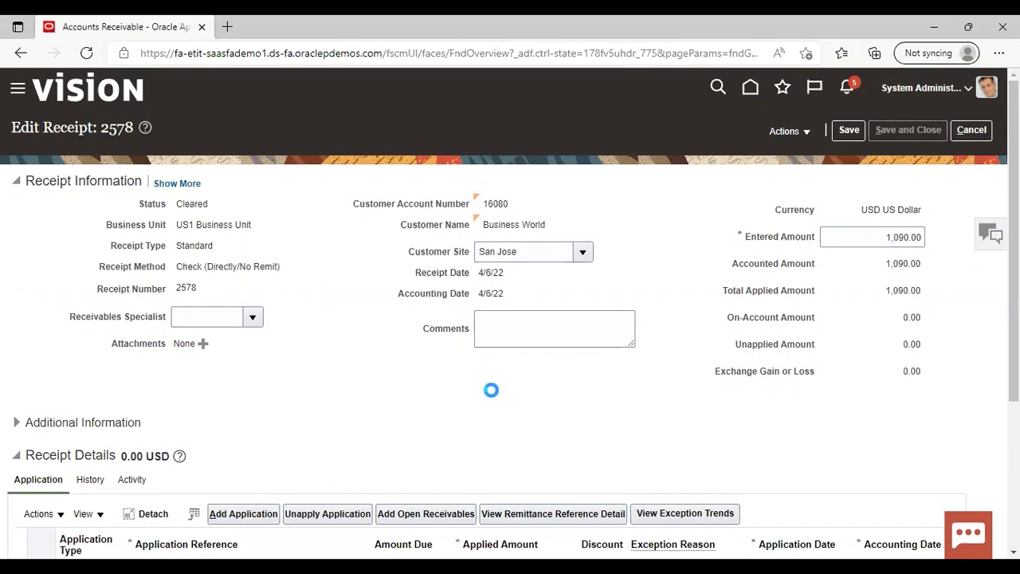